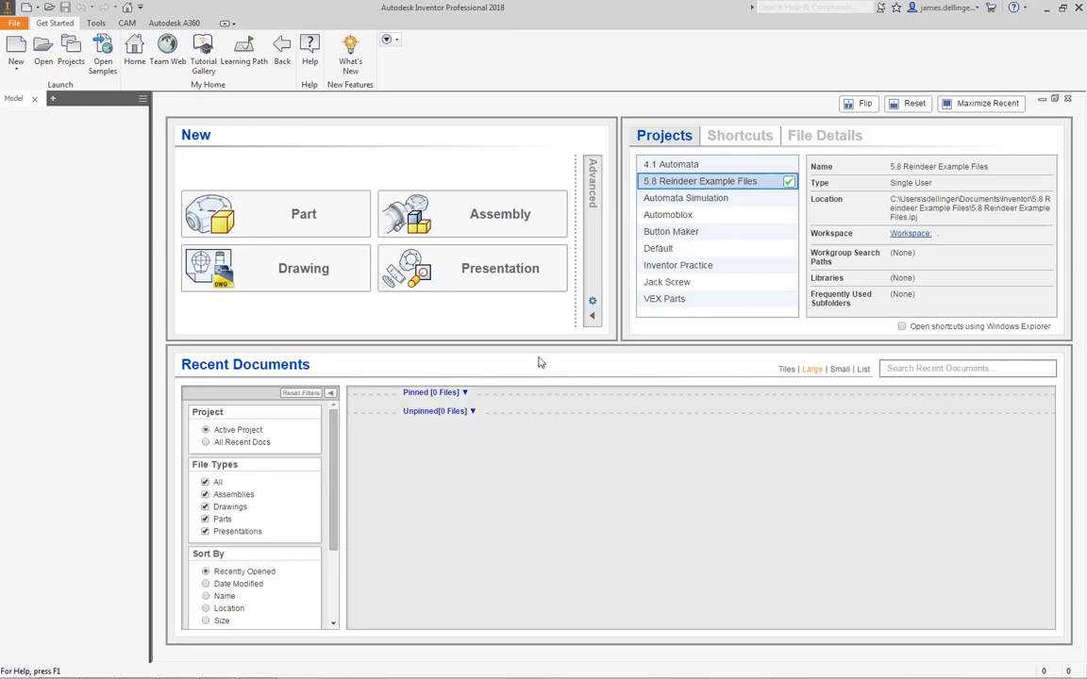
- Create a new drawing, Drawing2, from the default template
click(301, 272)
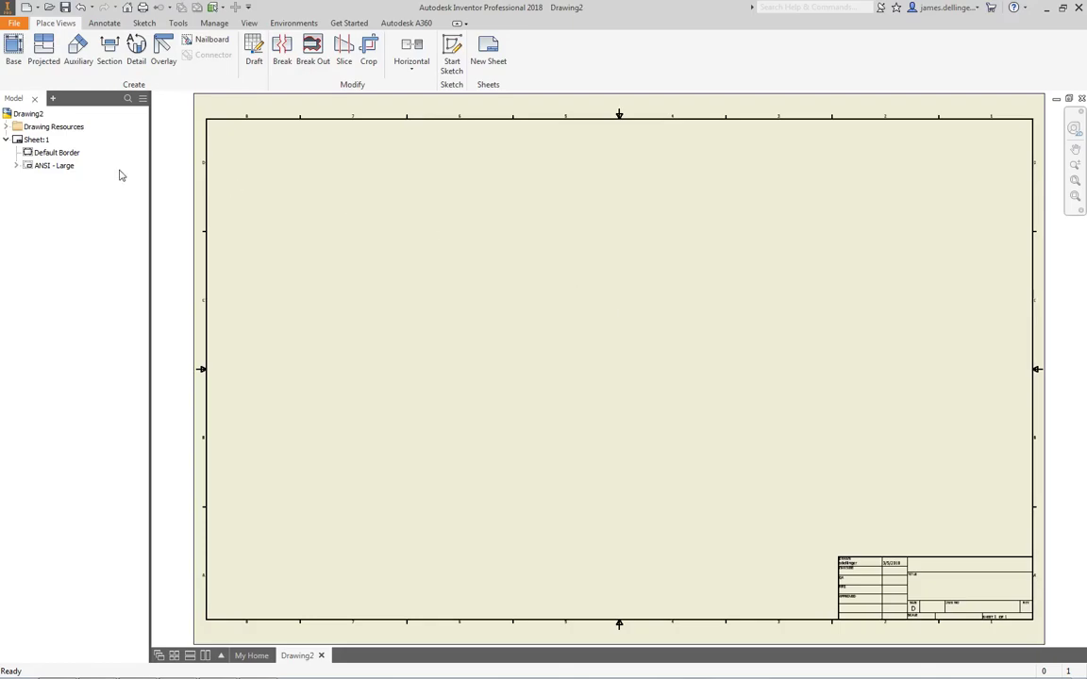
- Resize Sheet:1 to A size, 8.5 x 11 landscape
right_click(33, 141)
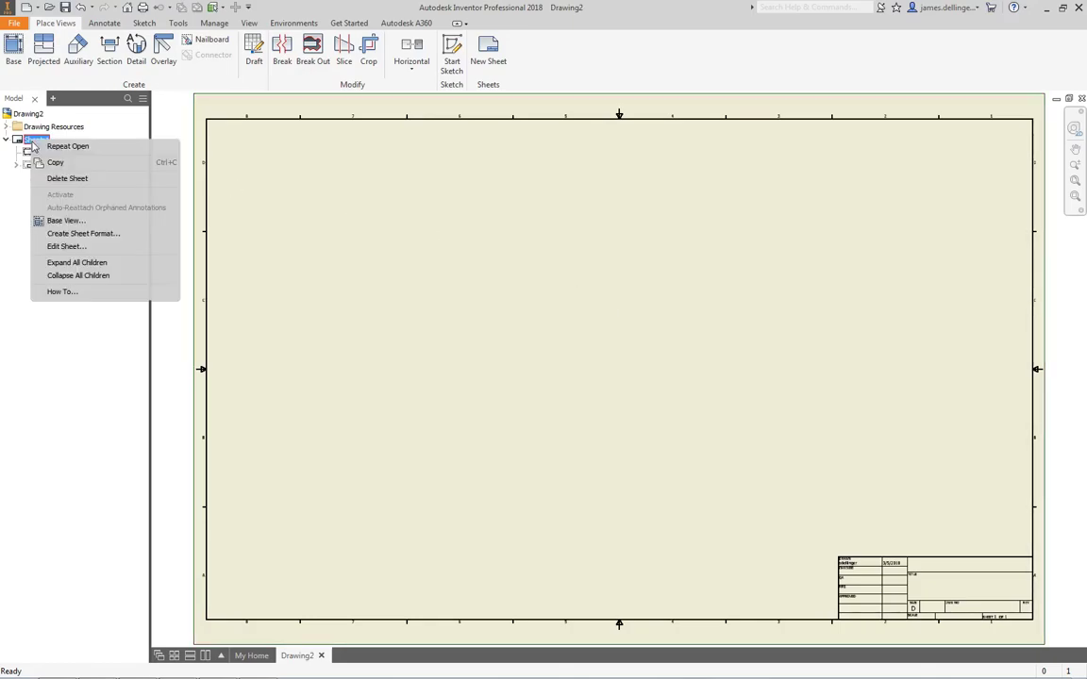
click(66, 246)
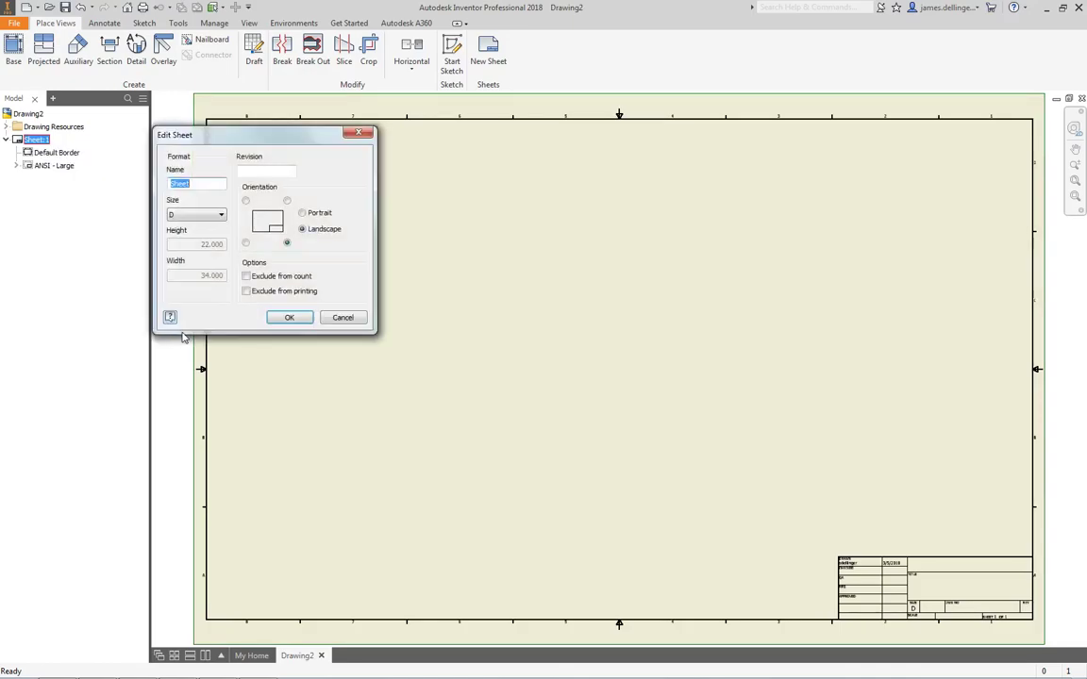
click(174, 218)
scroll(186, 215, up, 1)
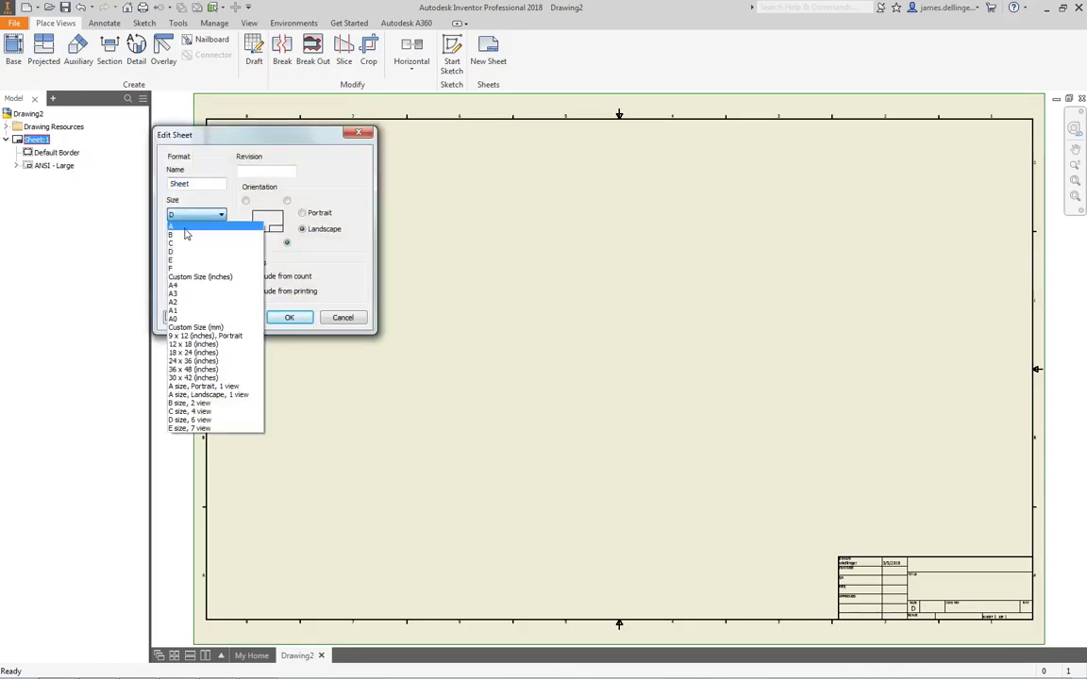
click(184, 233)
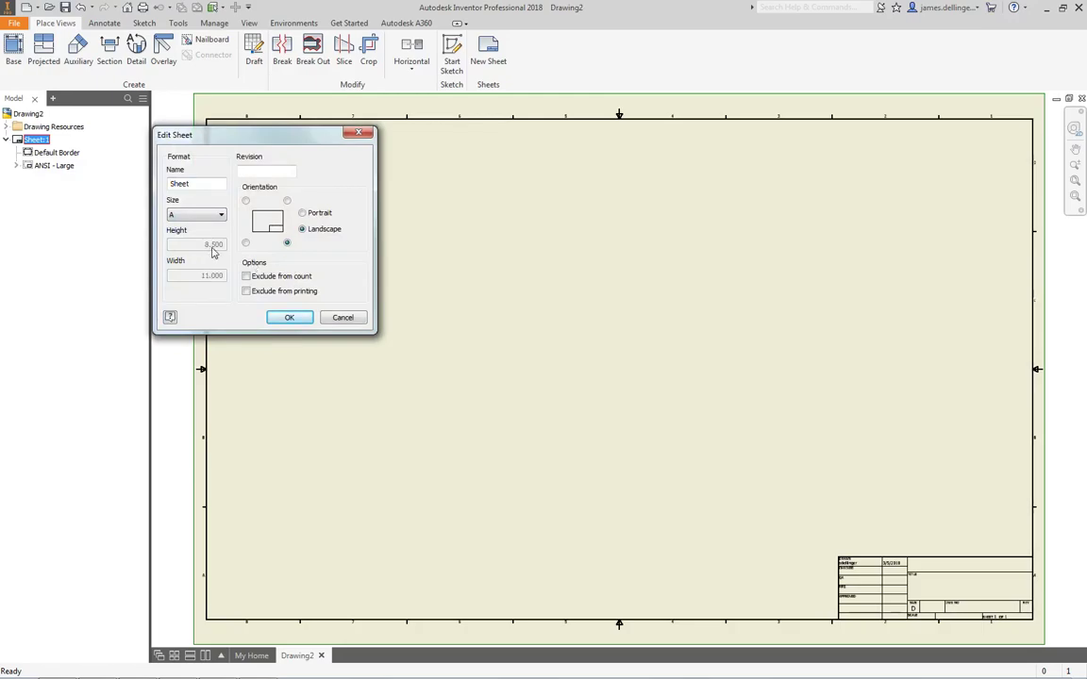
click(302, 320)
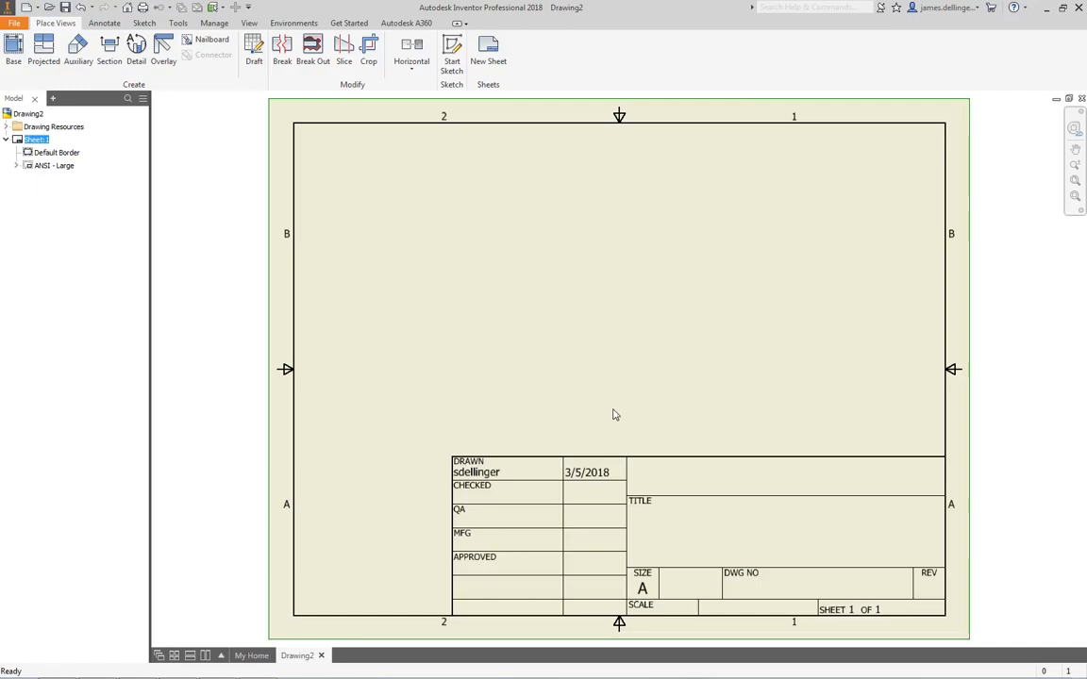
- Replace the ANSI - Large title block with ANSI A, then begin placing a base view
right_click(36, 168)
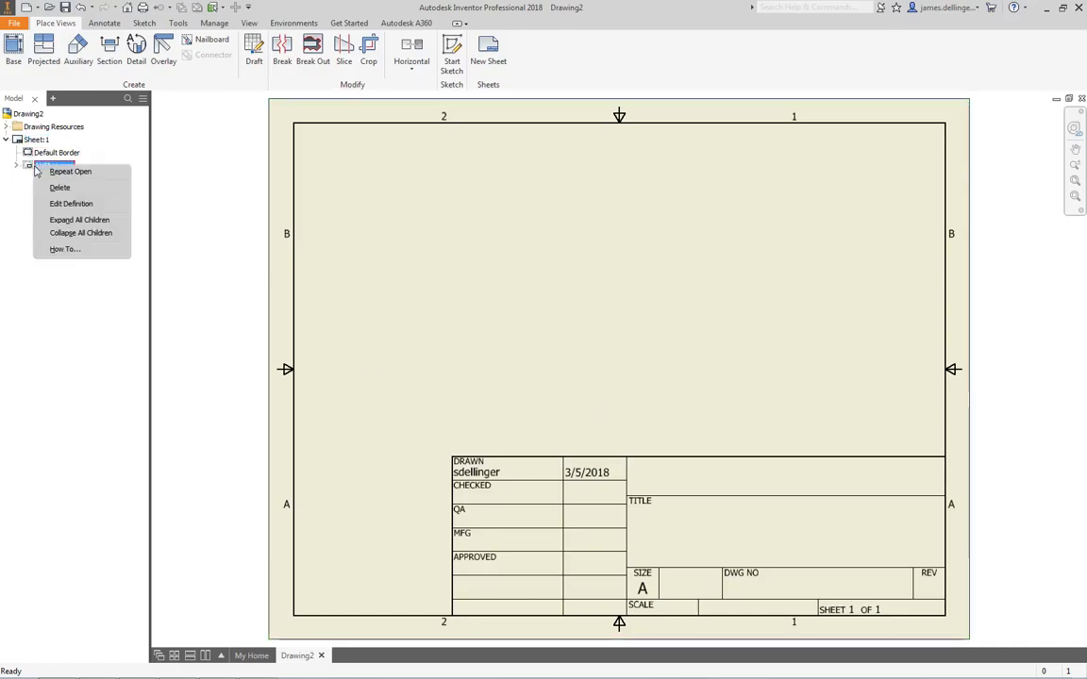
click(59, 187)
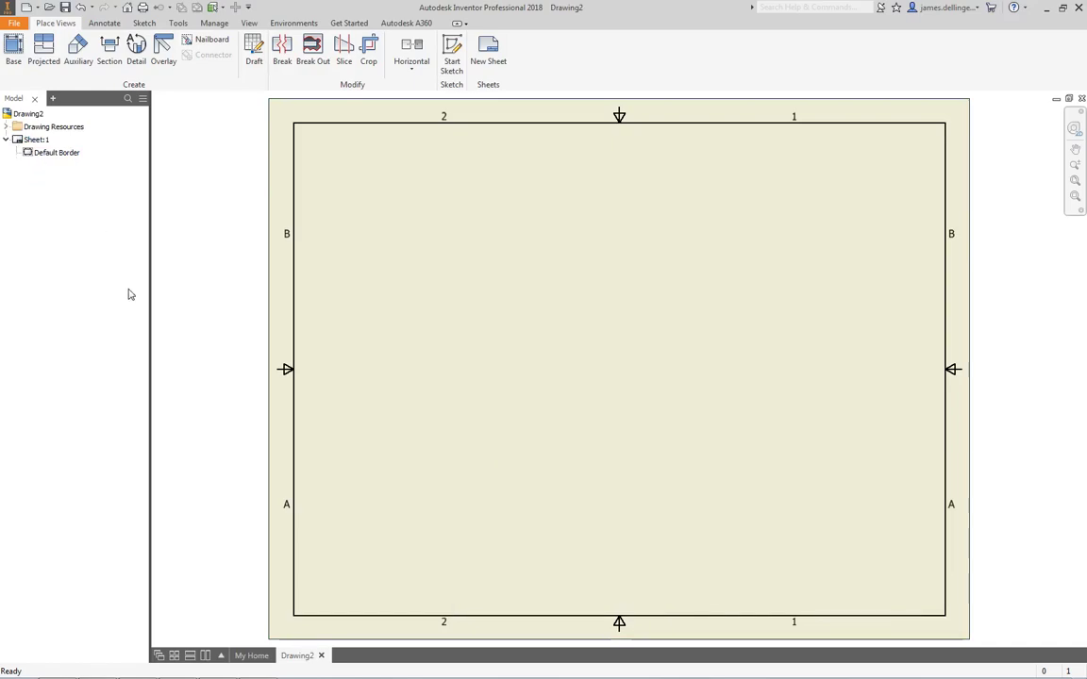
click(6, 127)
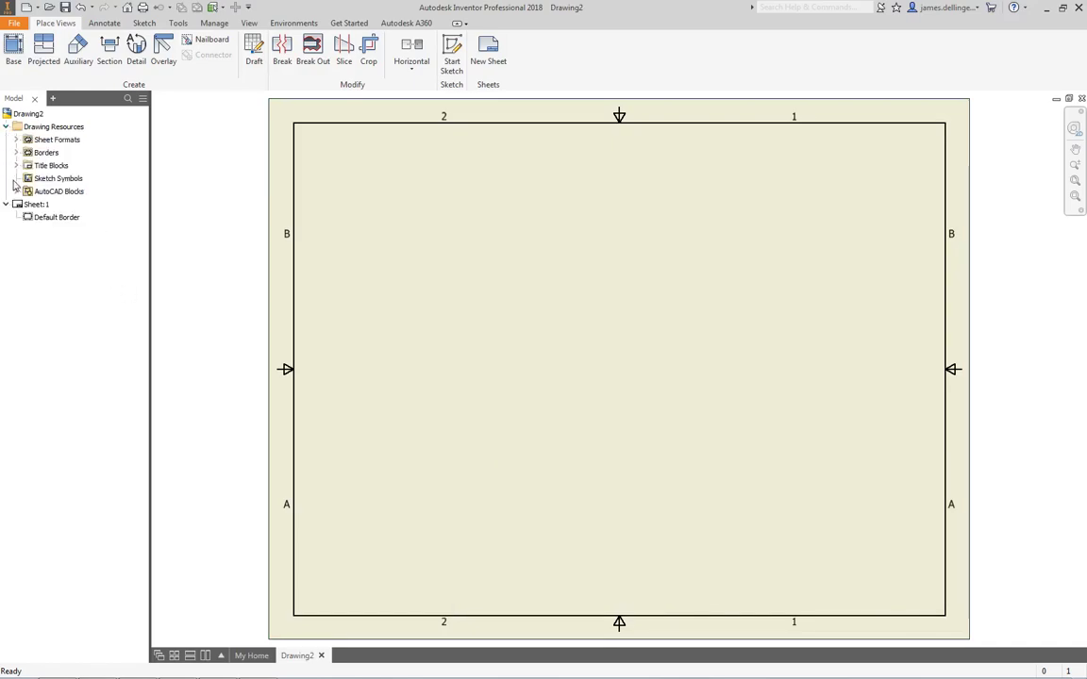
click(16, 165)
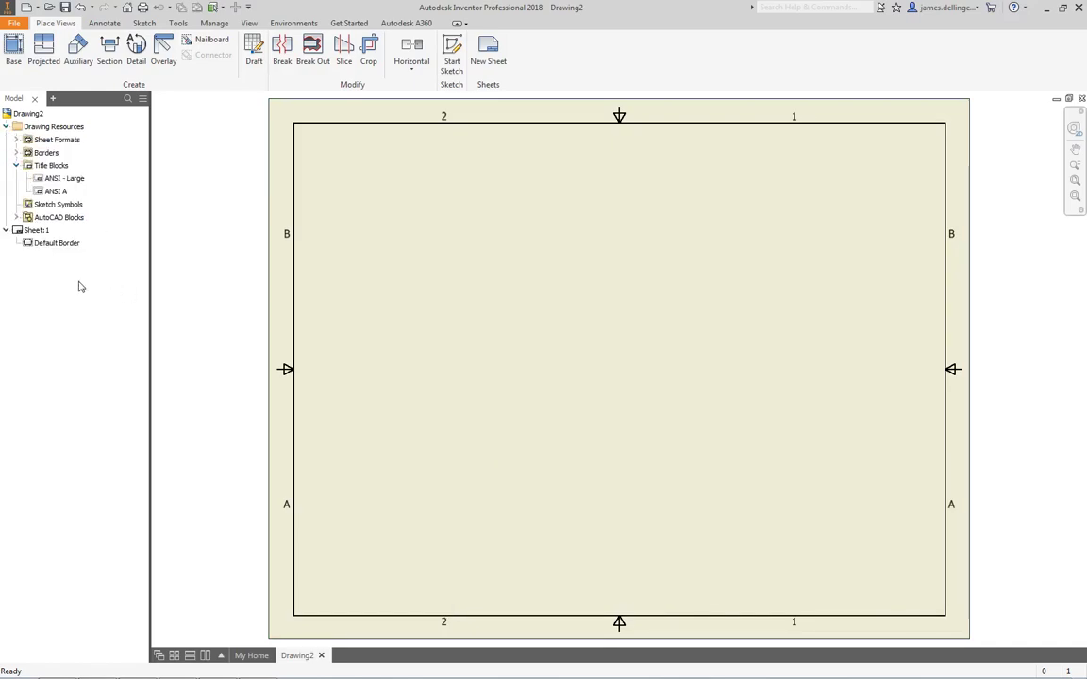
click(57, 192)
click(56, 191)
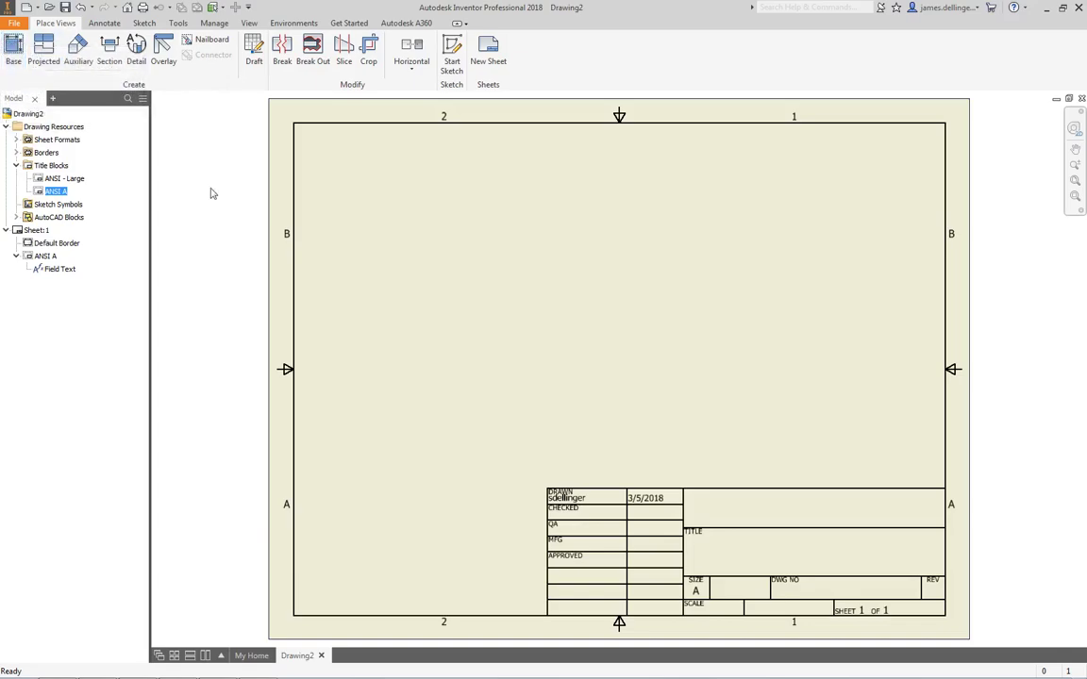
click(13, 48)
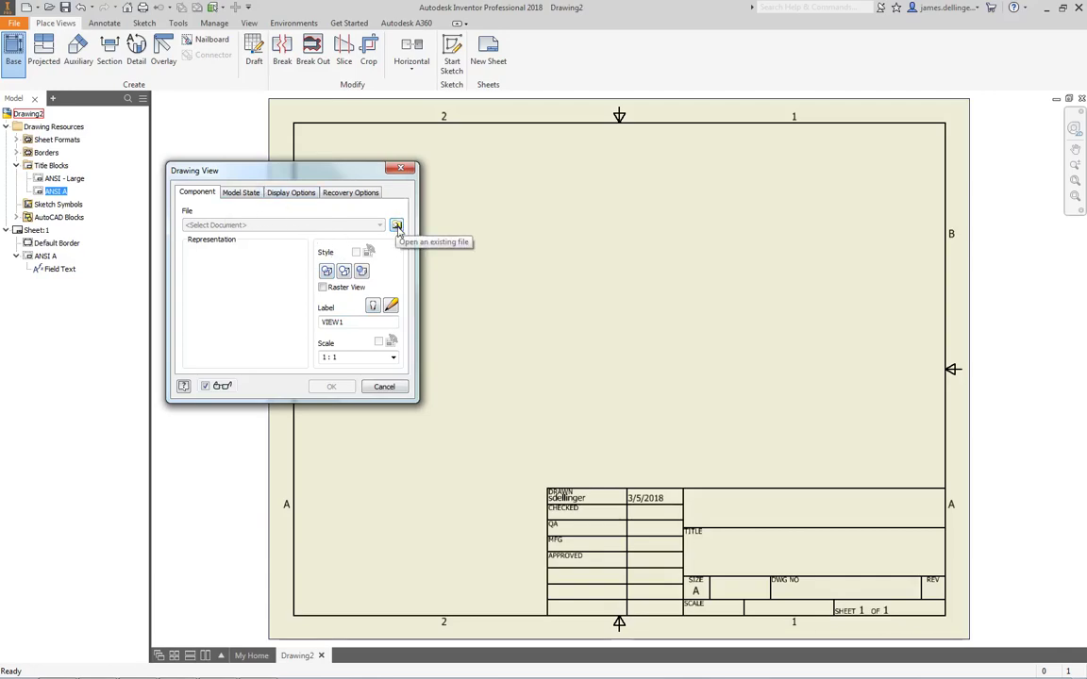
- Load Reindeer.iam from the 5.8 Reindeer Example Files folder as the base view model
click(397, 227)
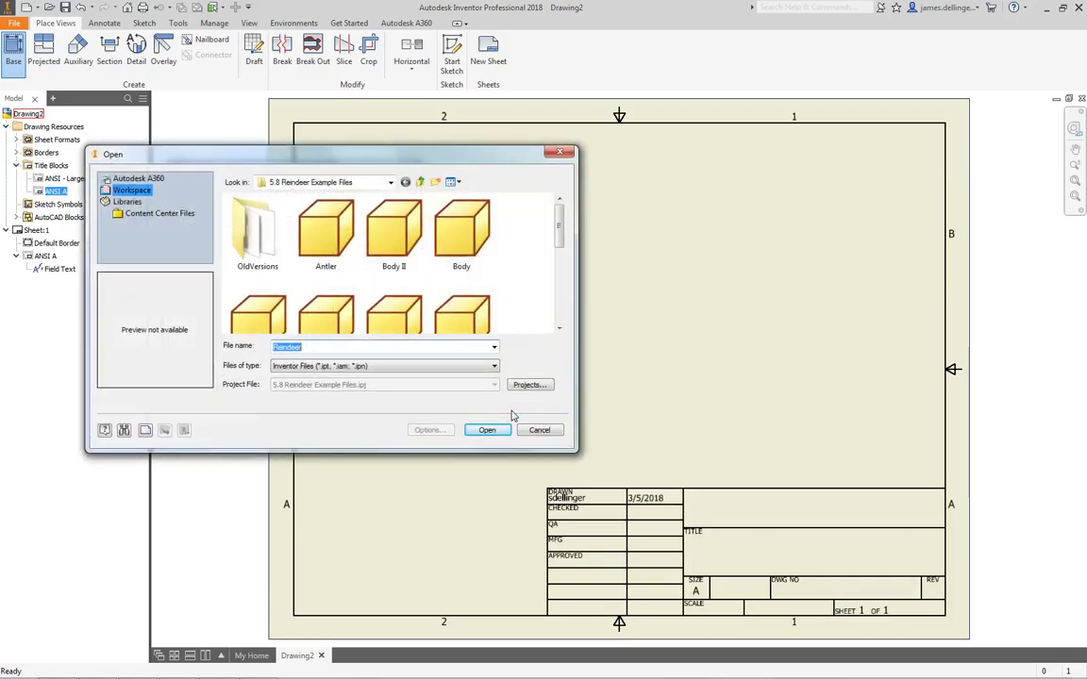
click(390, 182)
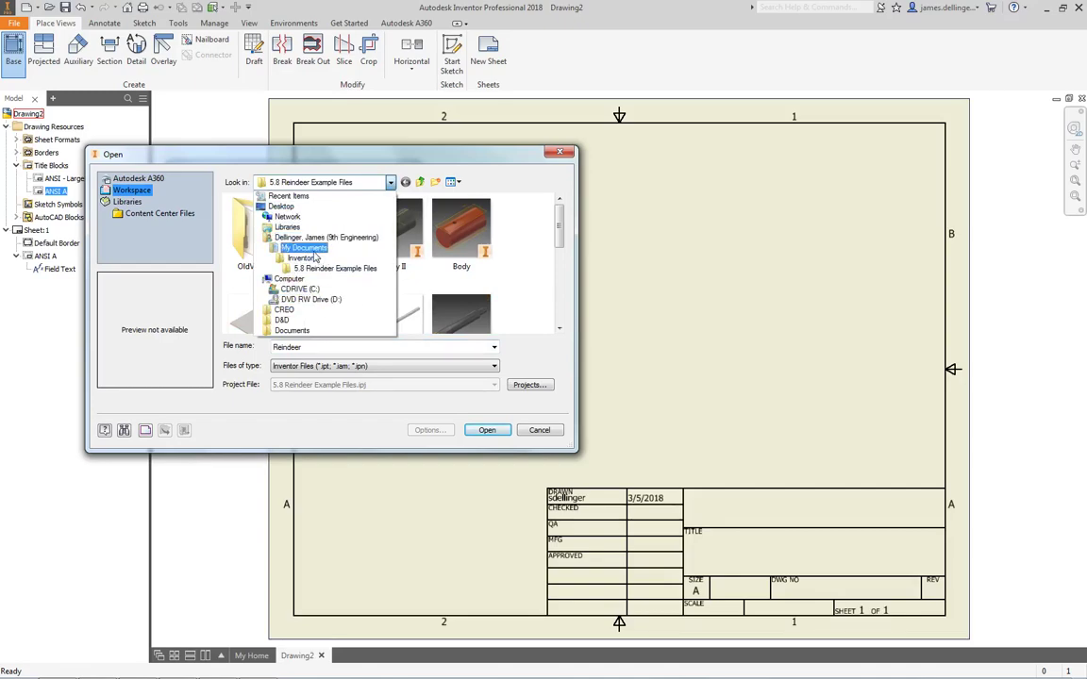
click(324, 269)
drag(560, 233, 560, 300)
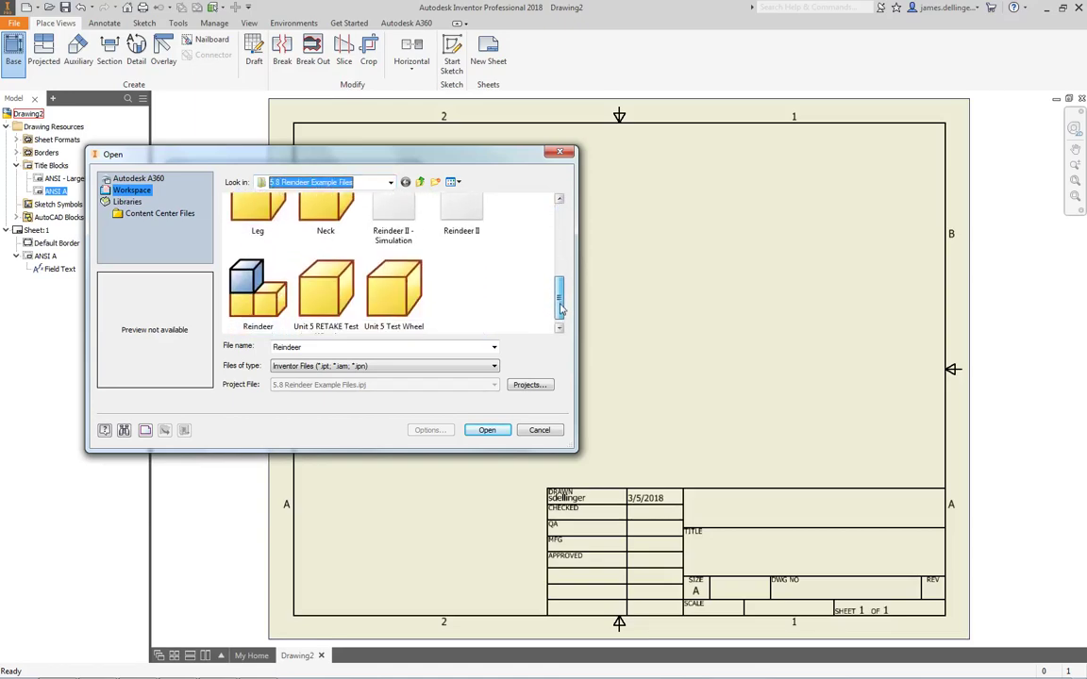
click(264, 293)
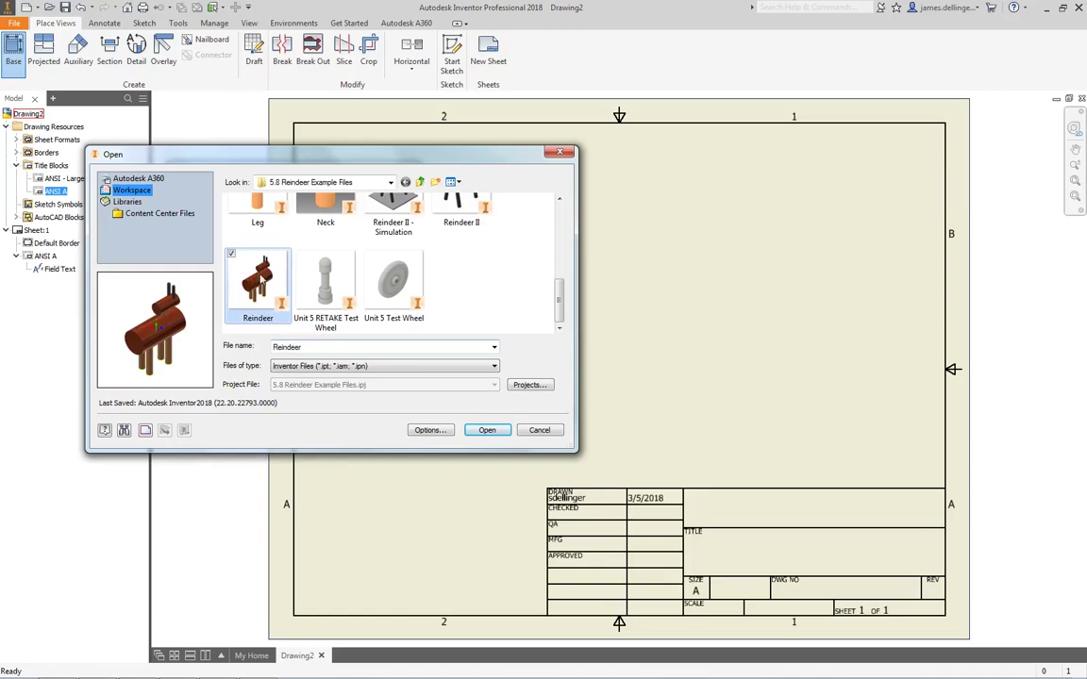
click(295, 259)
click(270, 283)
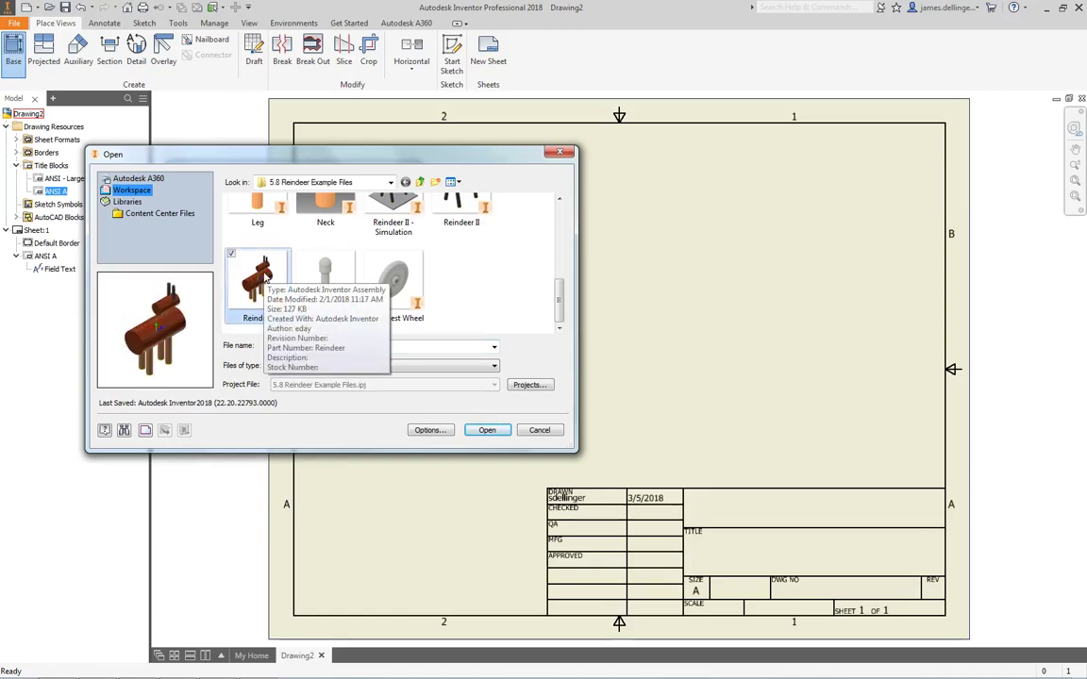
double_click(264, 283)
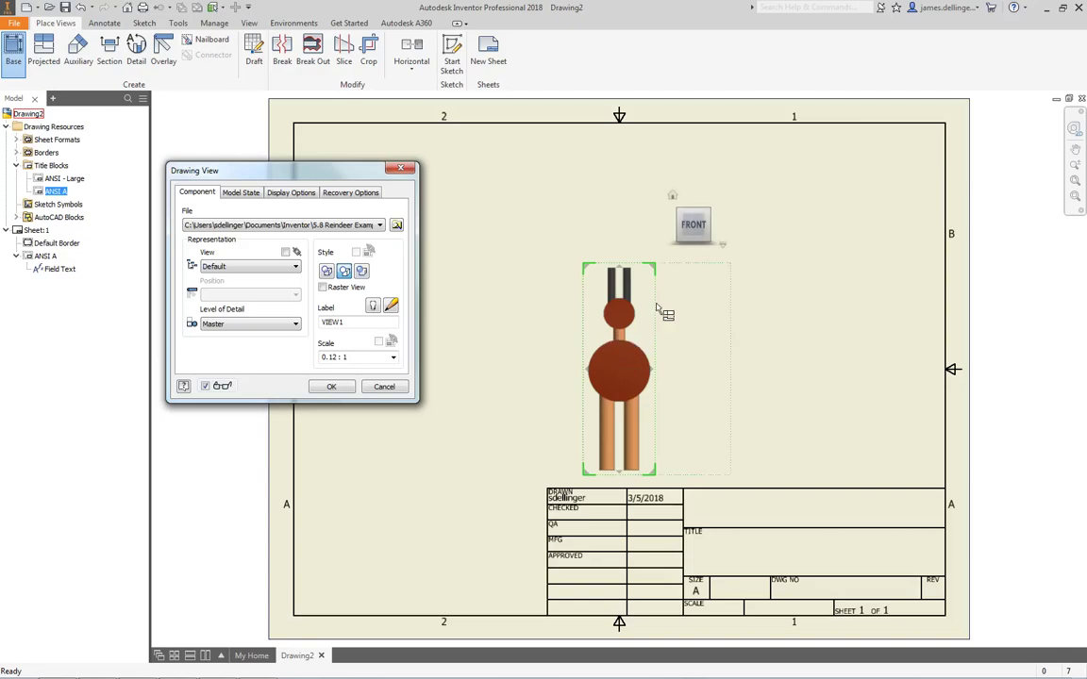
- Rotate the base view preview from FRONT to an upright LEFT side profile
mouse_move(695, 244)
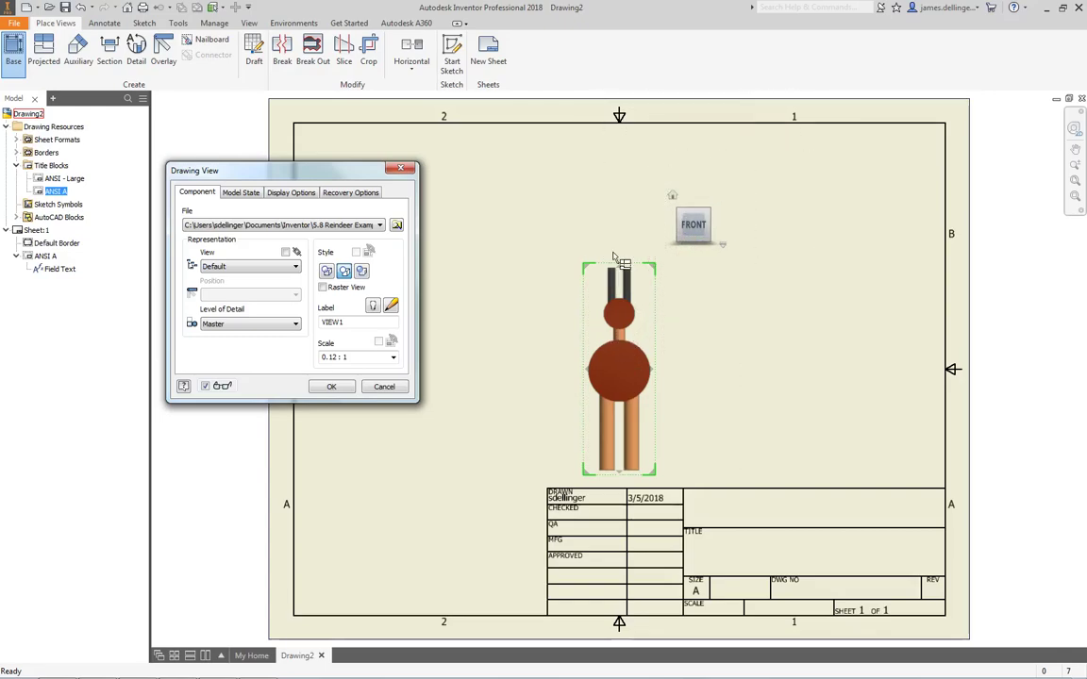
click(669, 225)
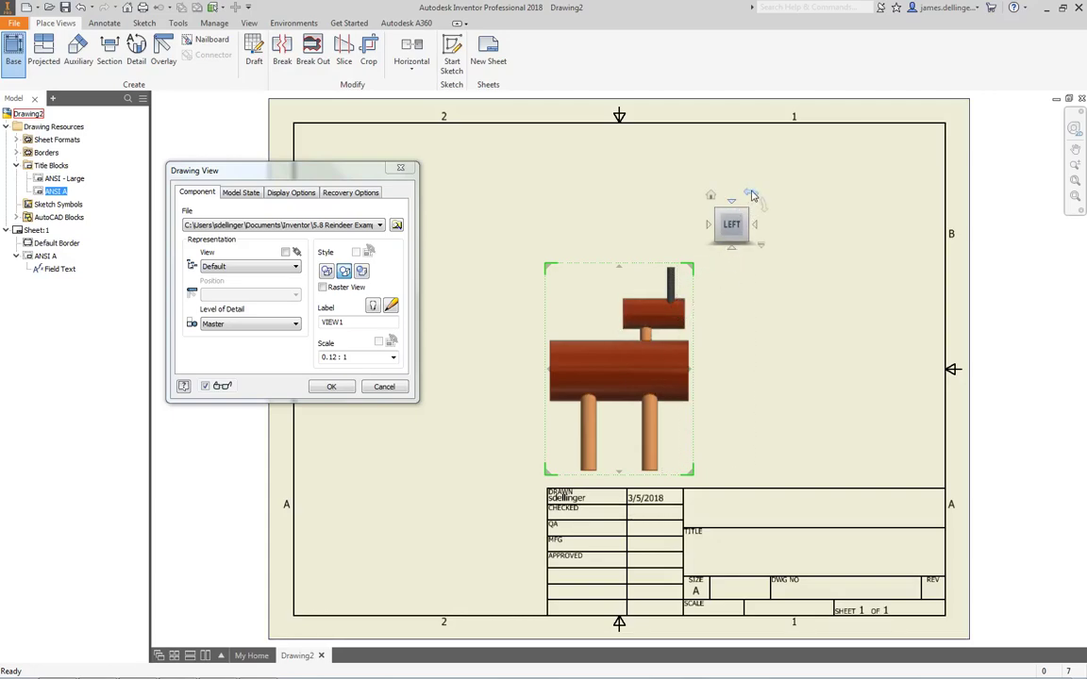
click(709, 225)
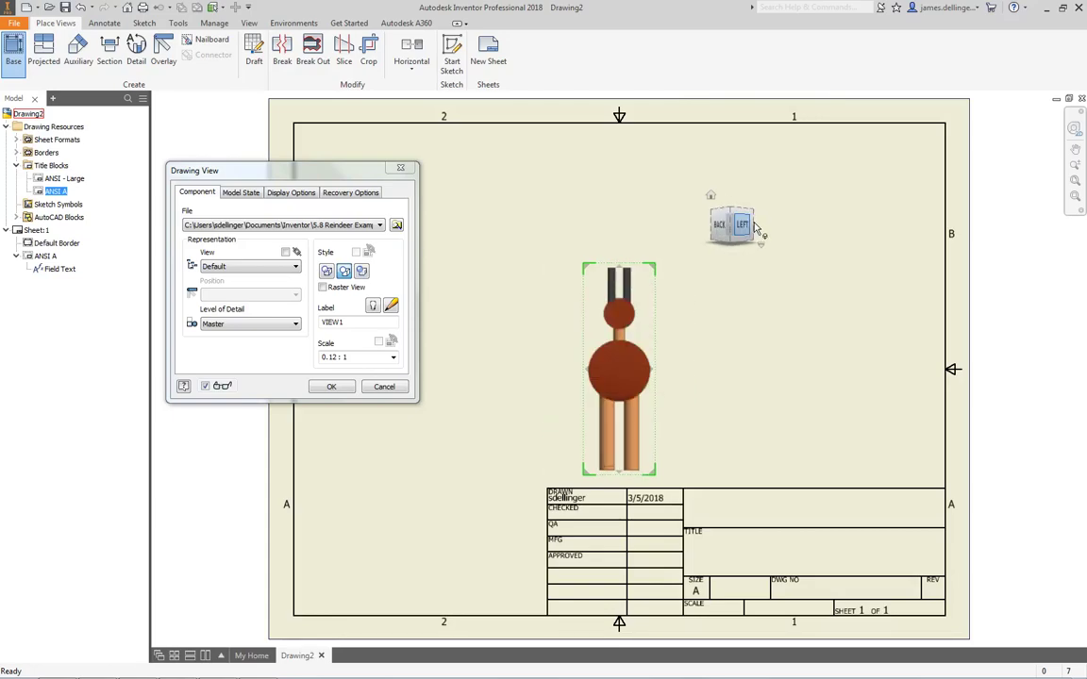
click(753, 225)
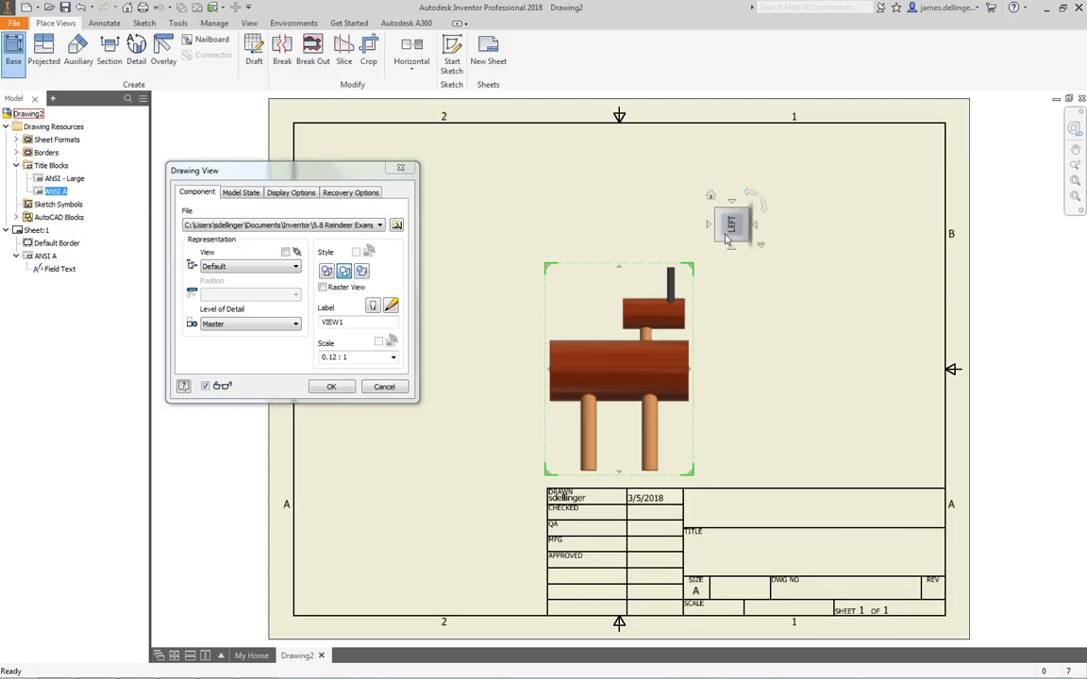
click(752, 195)
click(764, 205)
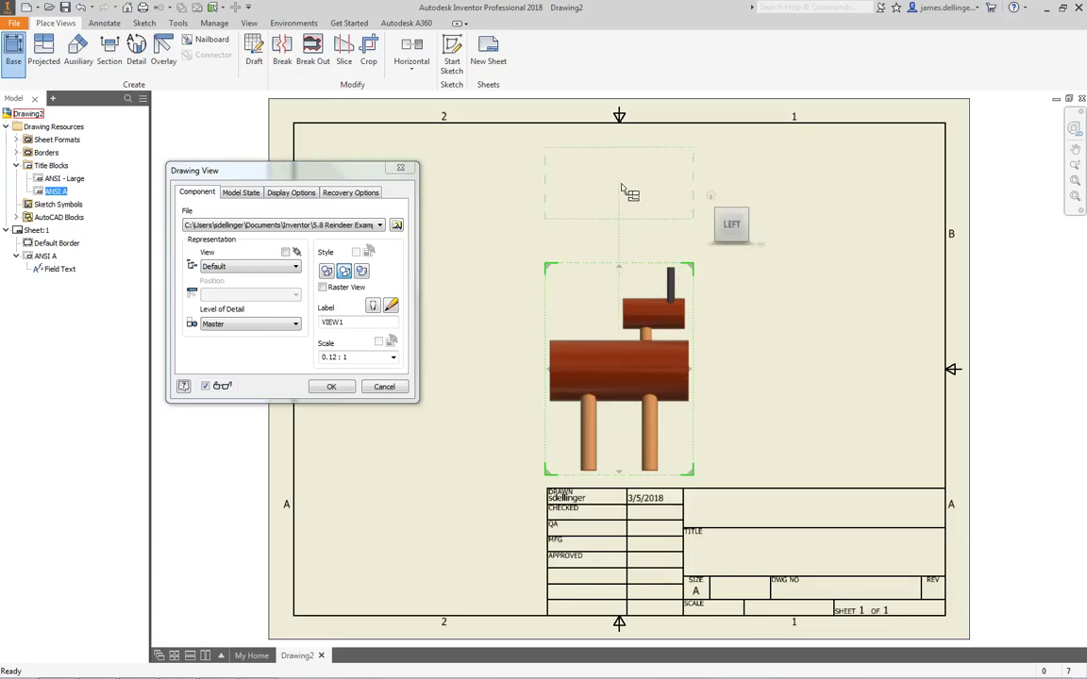
- Project top, side and isometric views above, right and upper-right of the base view
click(621, 177)
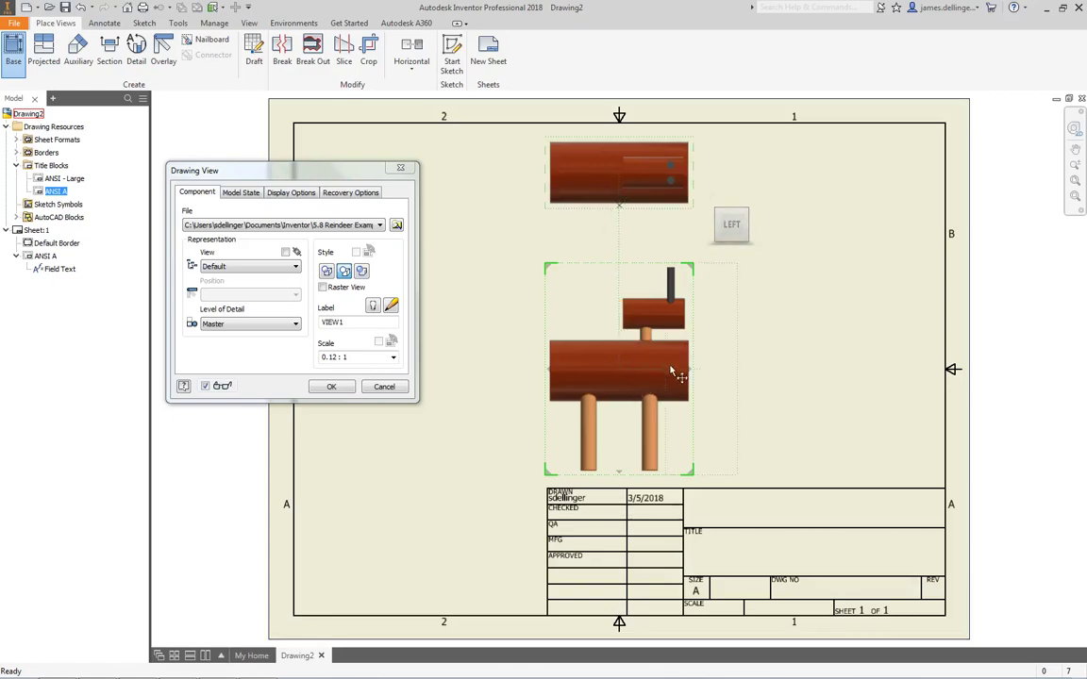
click(865, 381)
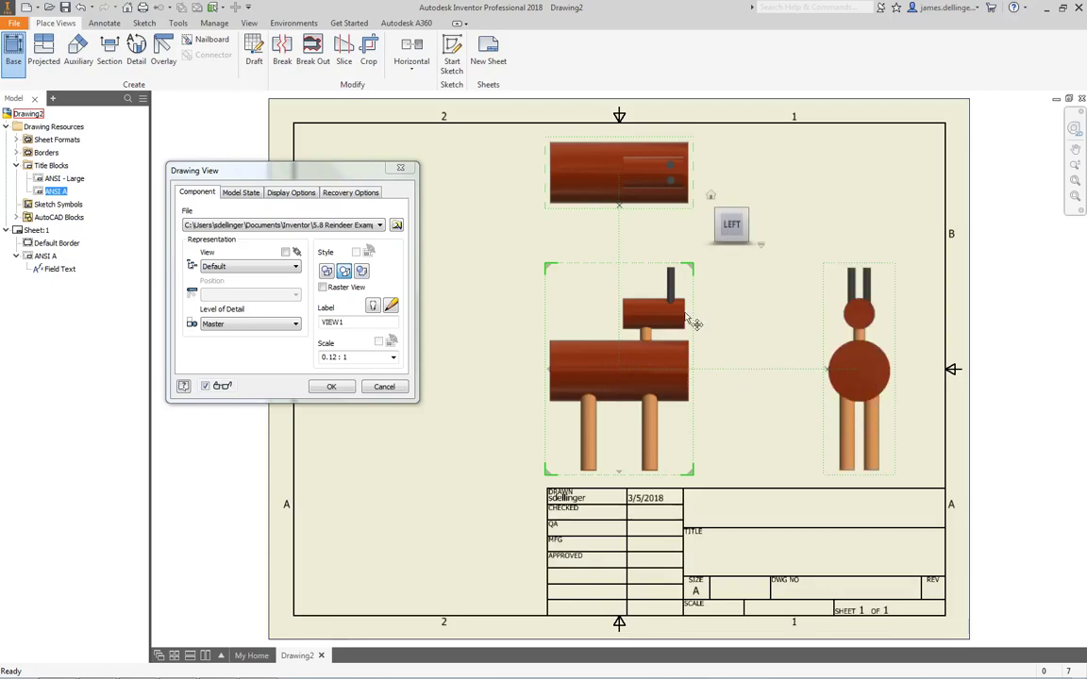
click(836, 182)
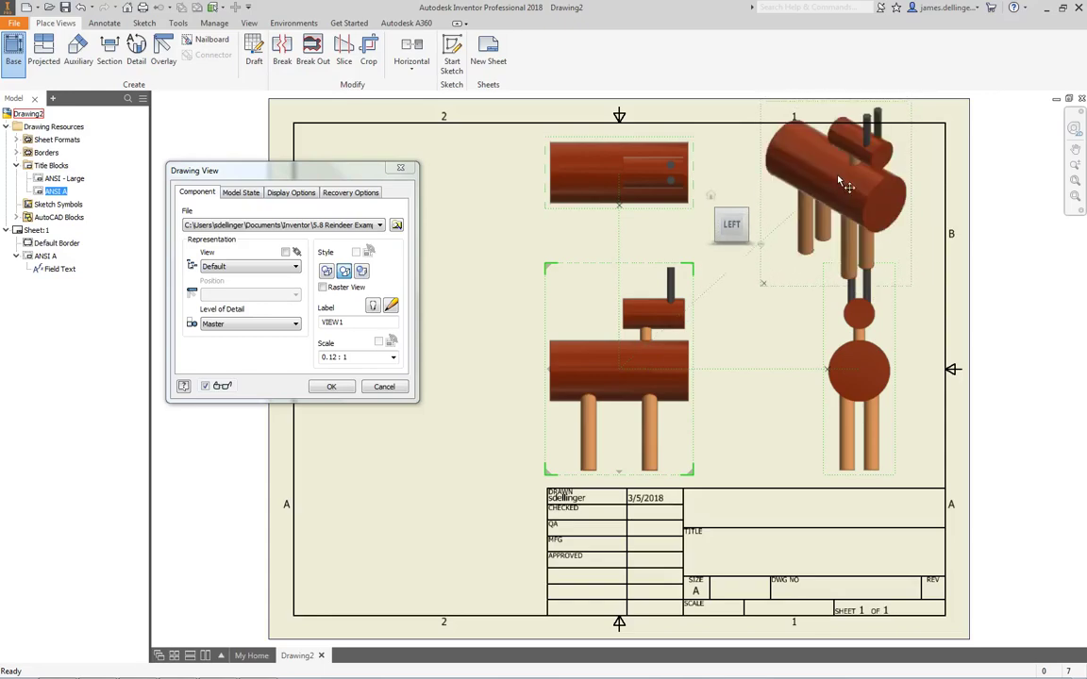
right_click(741, 321)
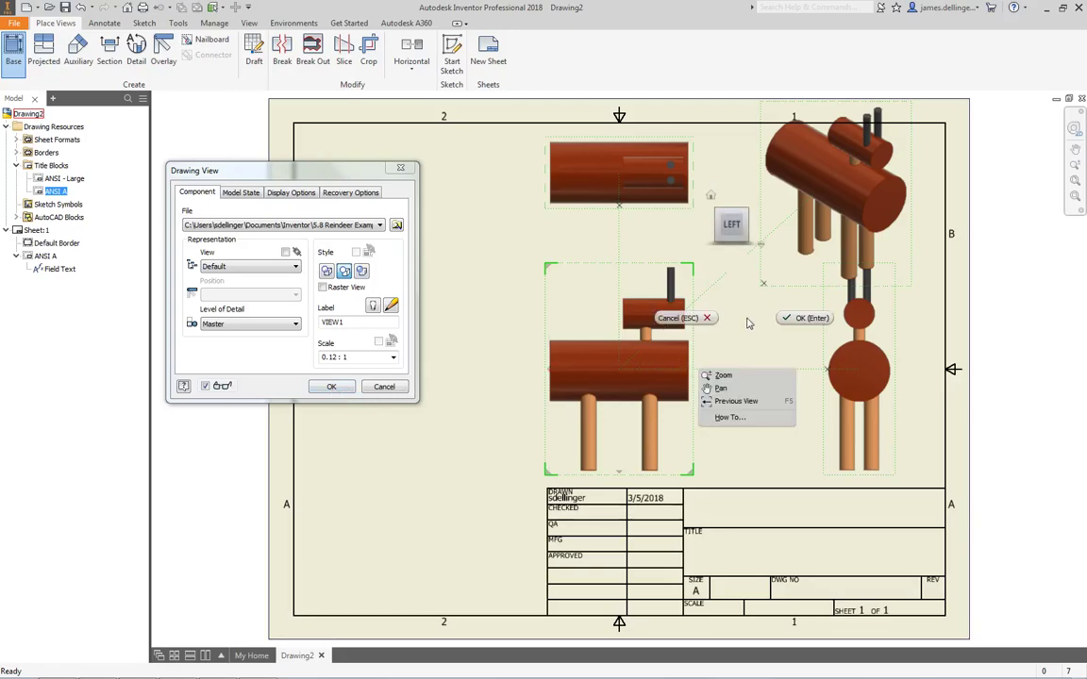
click(804, 320)
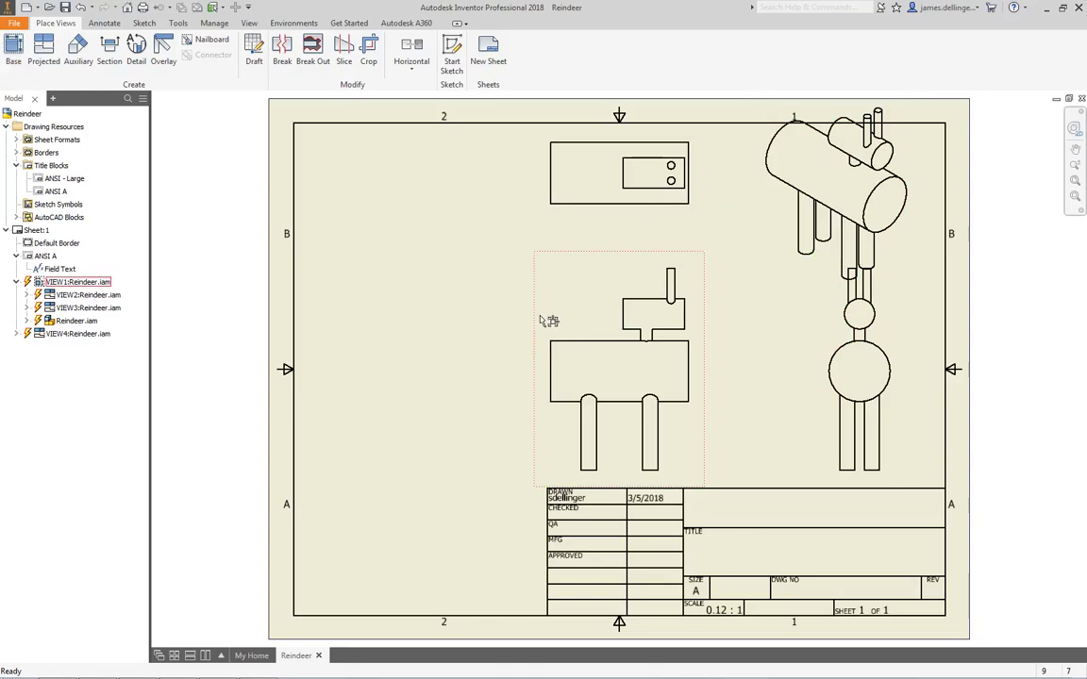
- Move the front and top views left and slide the side view toward the front view
drag(539, 325, 348, 330)
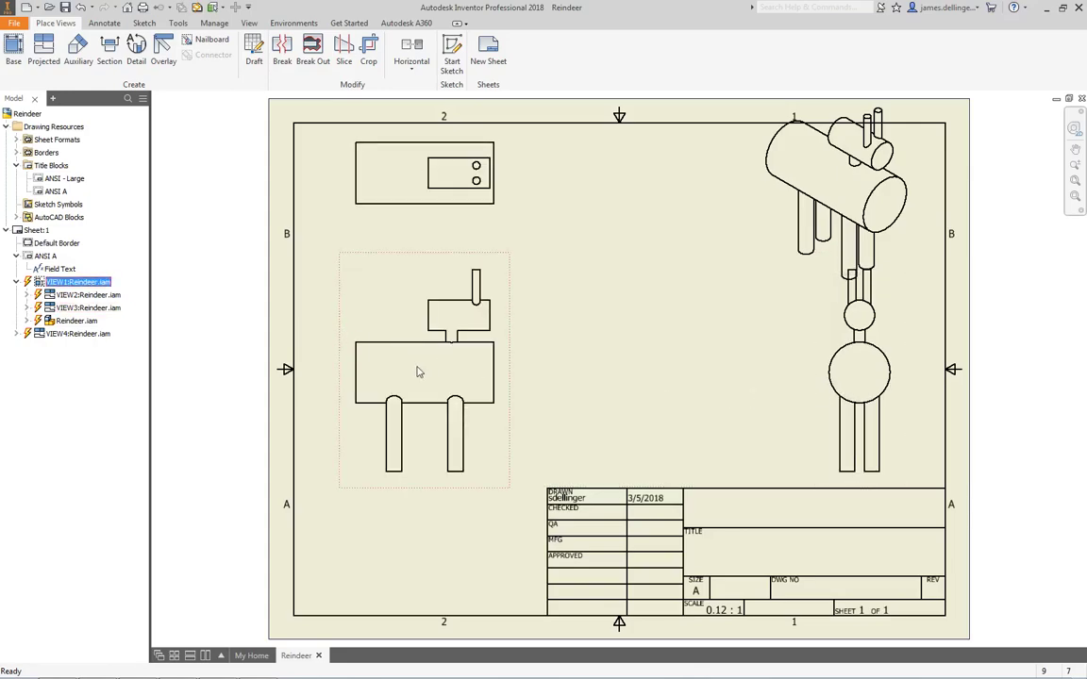
drag(820, 412, 661, 409)
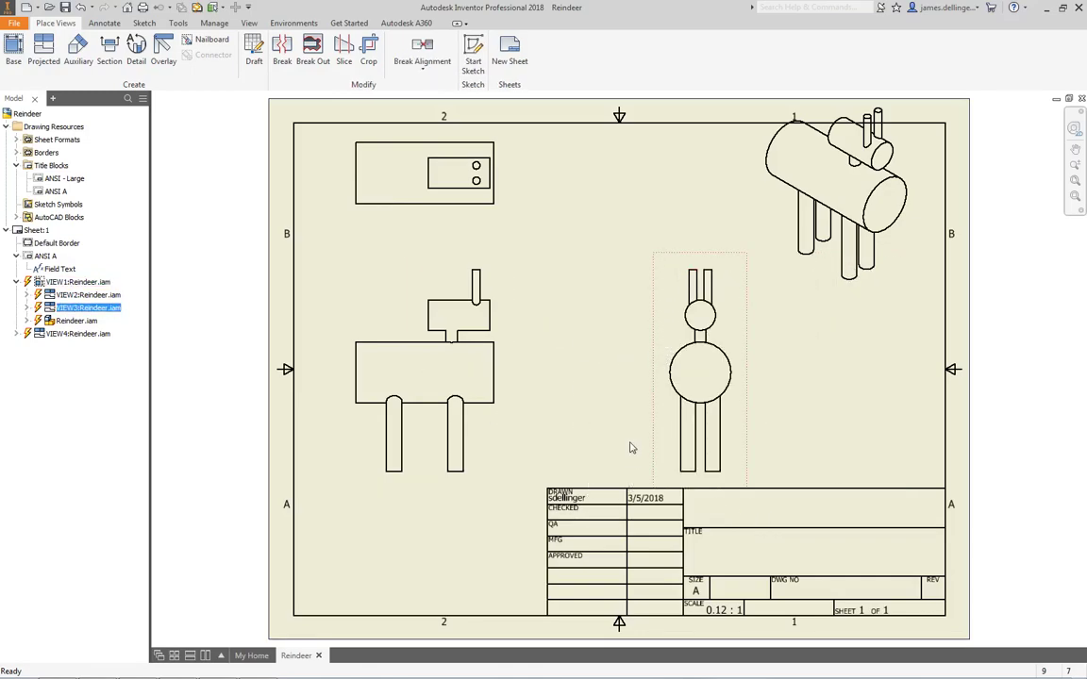
drag(658, 426, 633, 427)
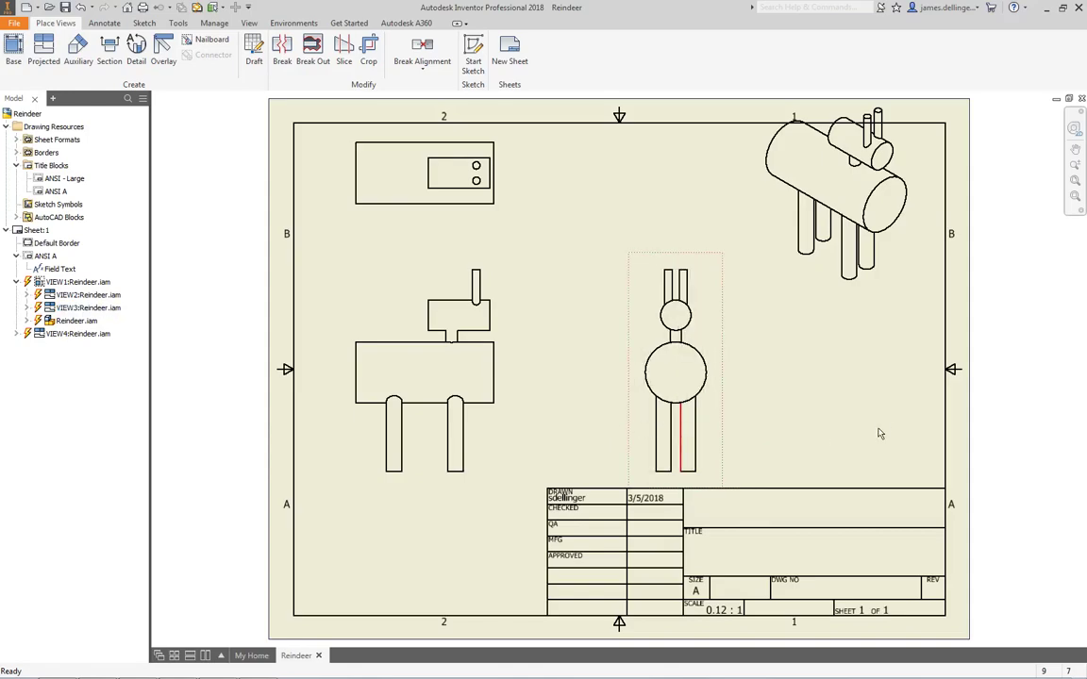
- Reorient the front view to BACK, update dependent views, and lower the isometric view inside the border
double_click(493, 443)
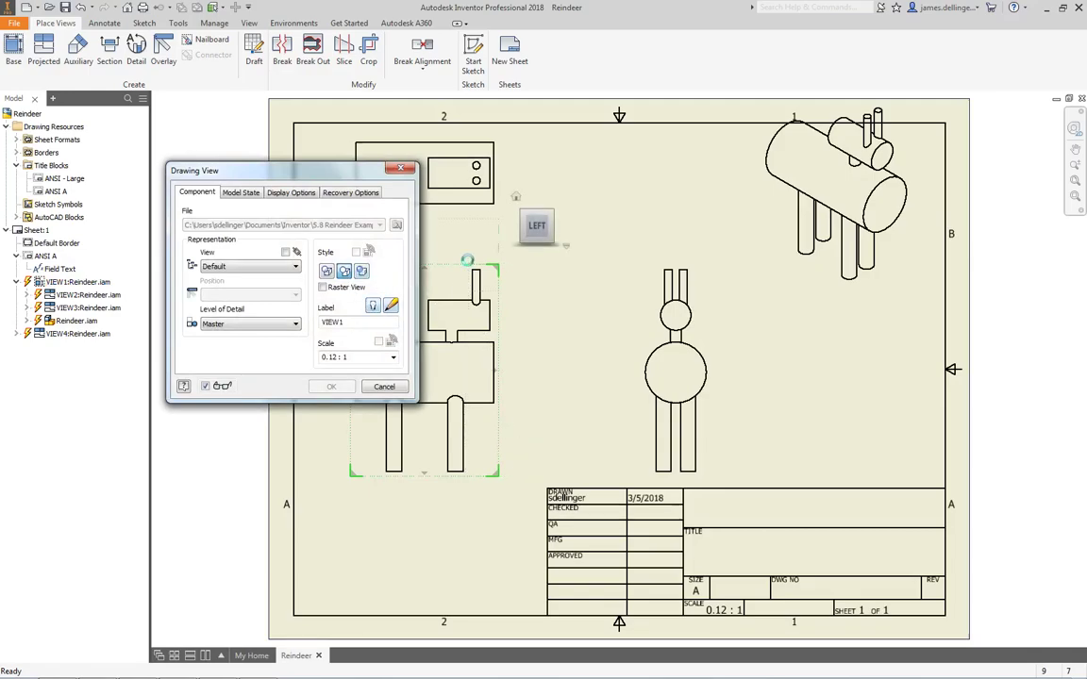
click(516, 230)
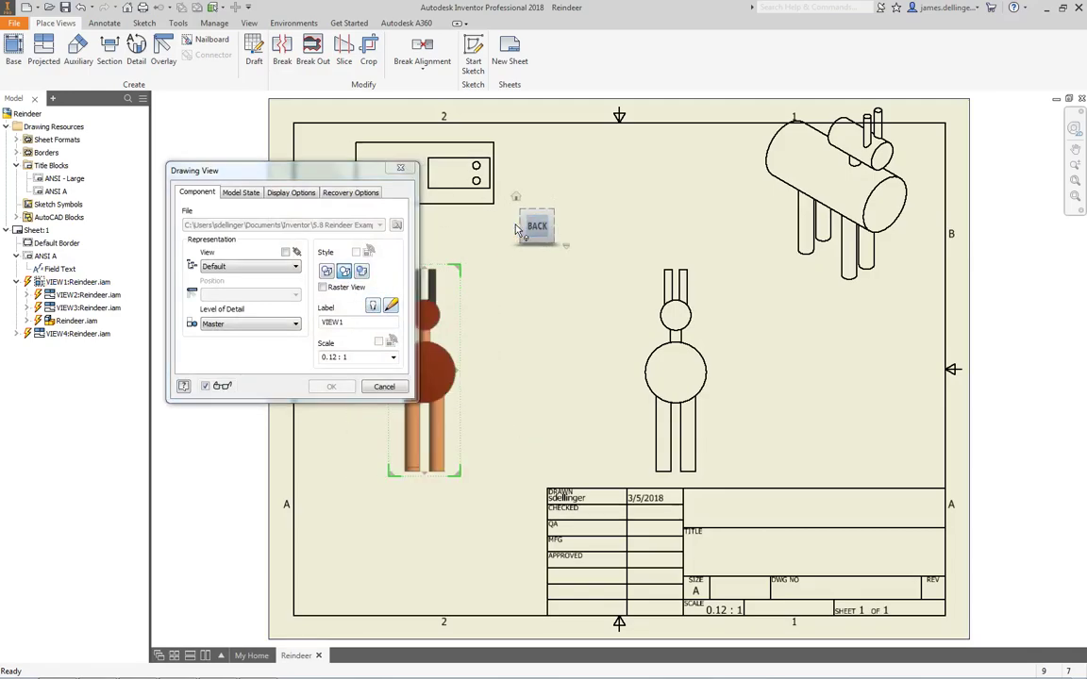
click(331, 386)
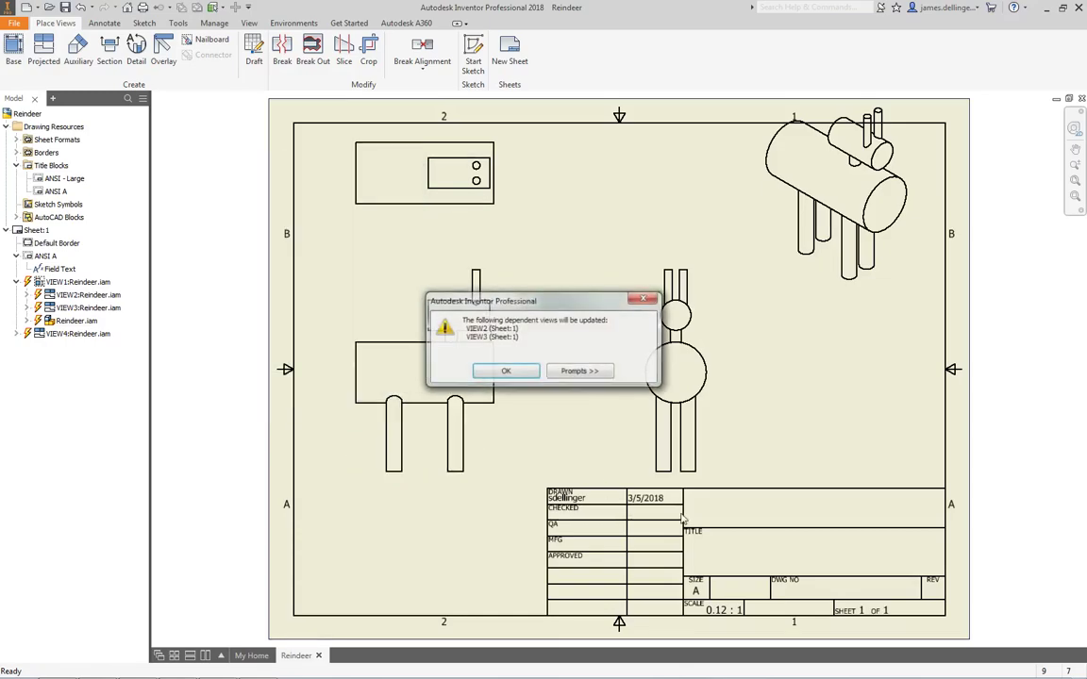
click(505, 371)
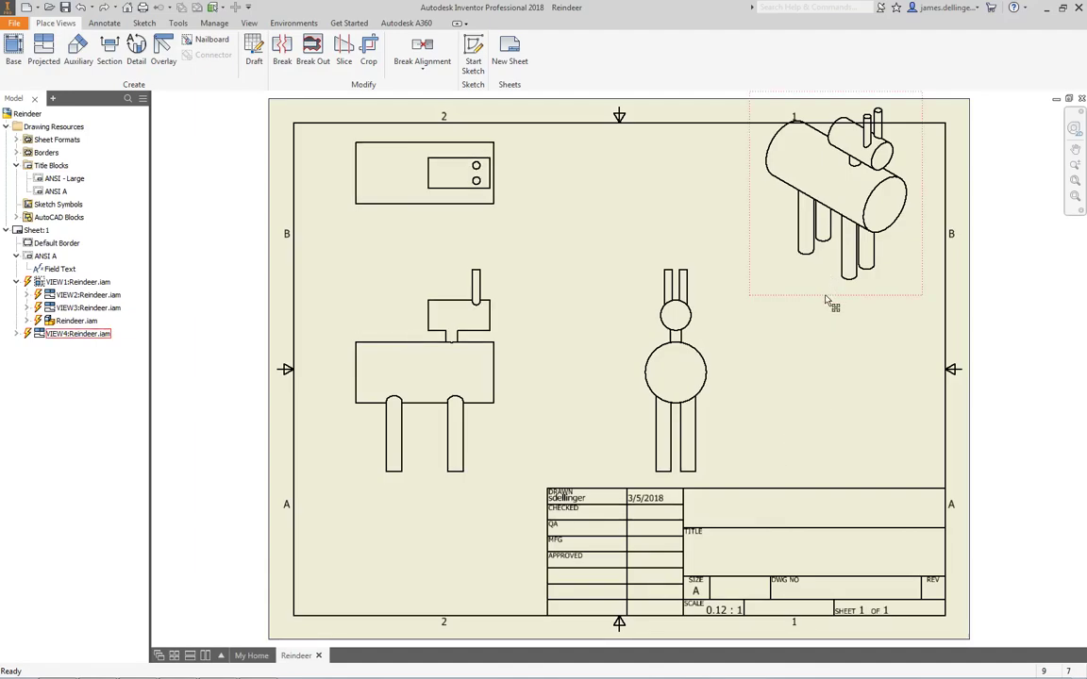
drag(832, 300, 830, 344)
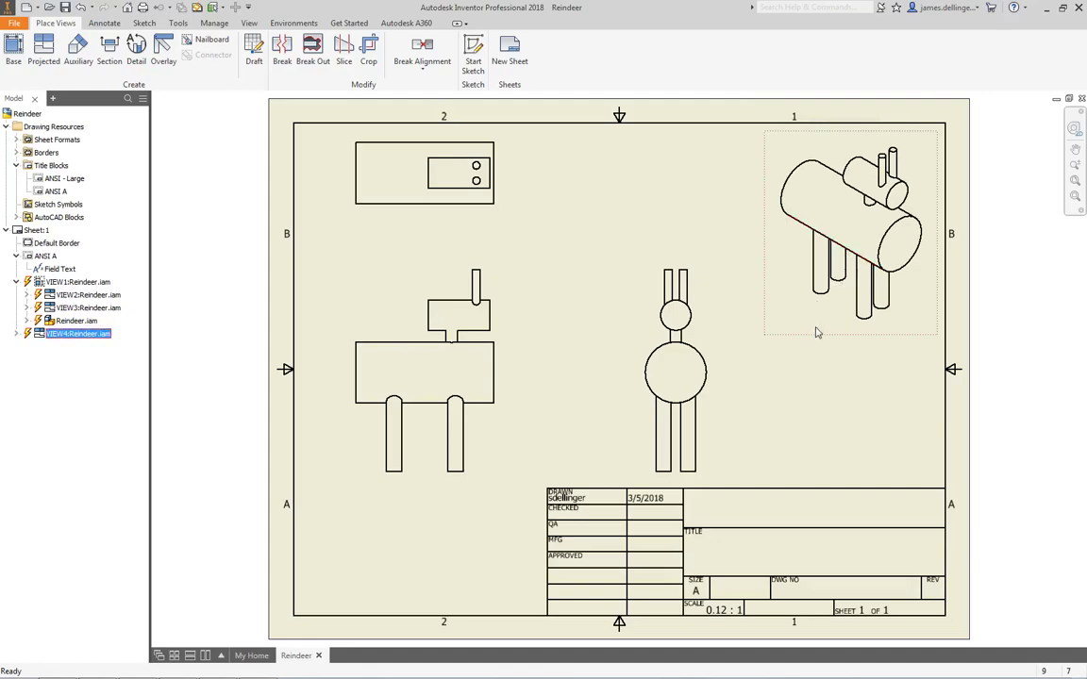
- Switch the isometric view's display style to Shaded
double_click(772, 226)
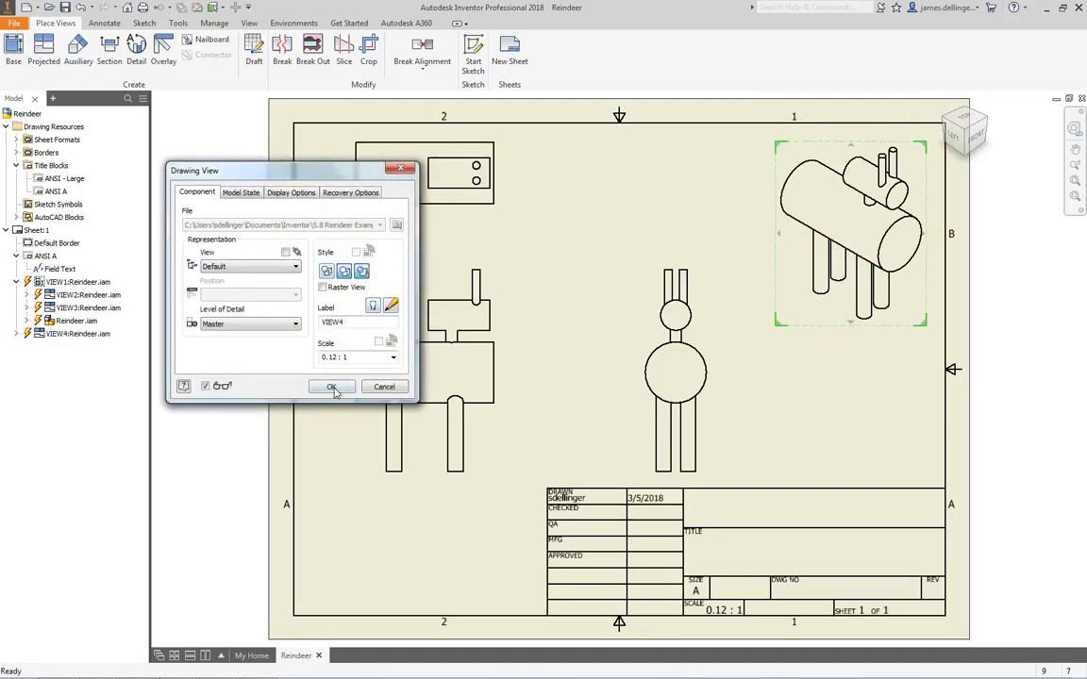
click(332, 388)
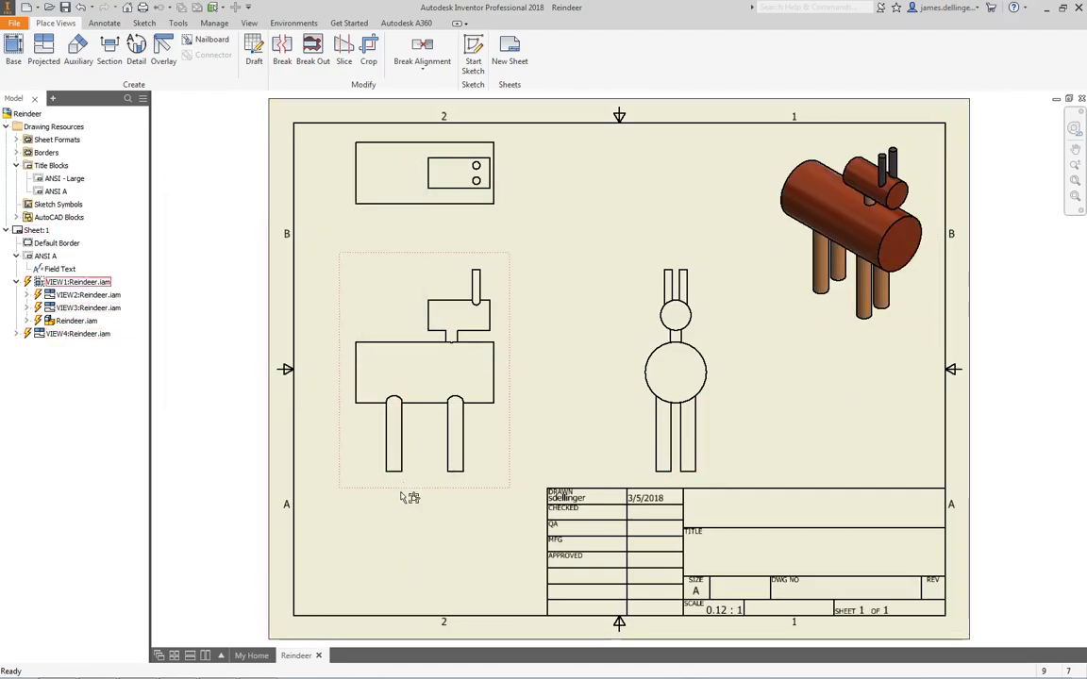
- Change the front view scale from 0.12 : 1 to 0.10 : 1 and respace the side and front views
double_click(436, 492)
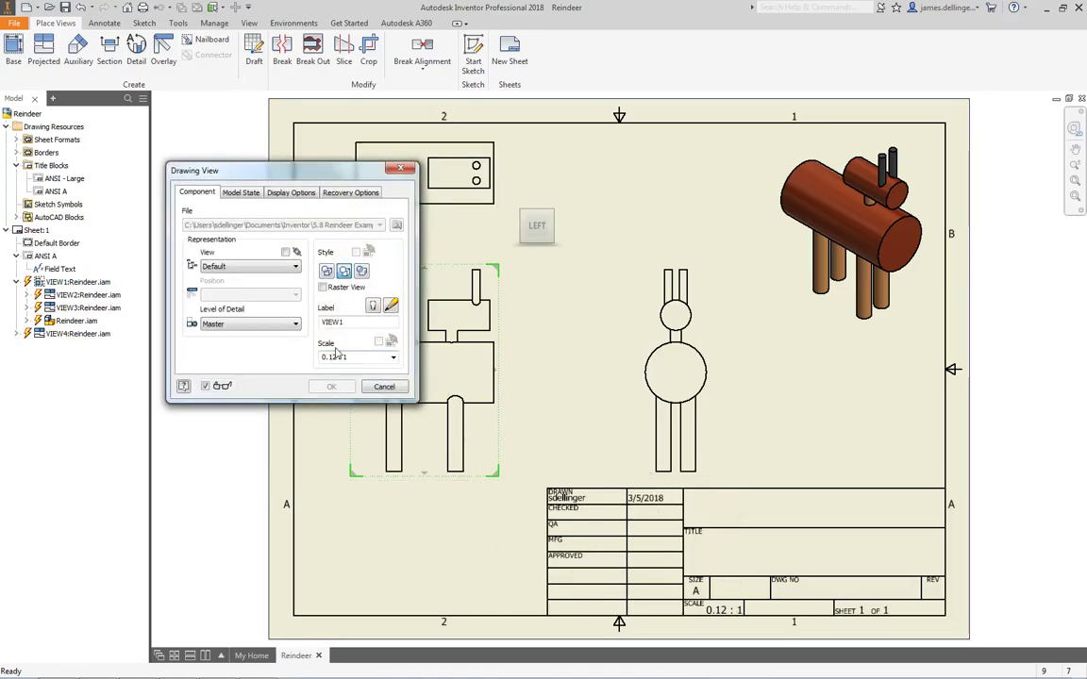
click(394, 358)
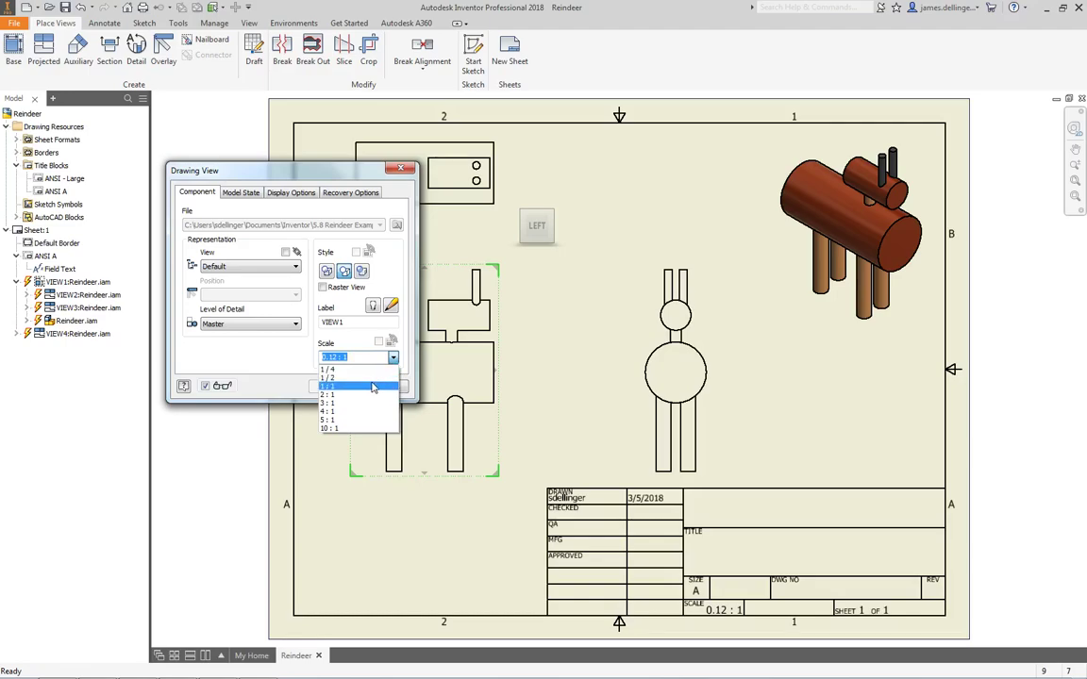
click(335, 357)
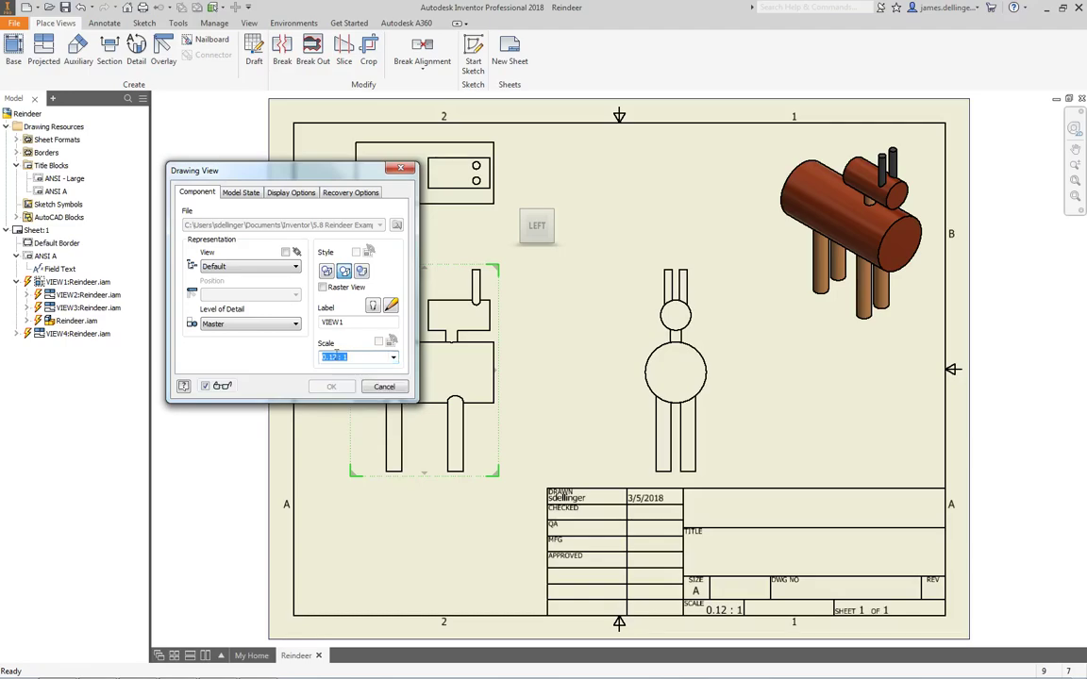
click(334, 358)
click(335, 358)
text(0)
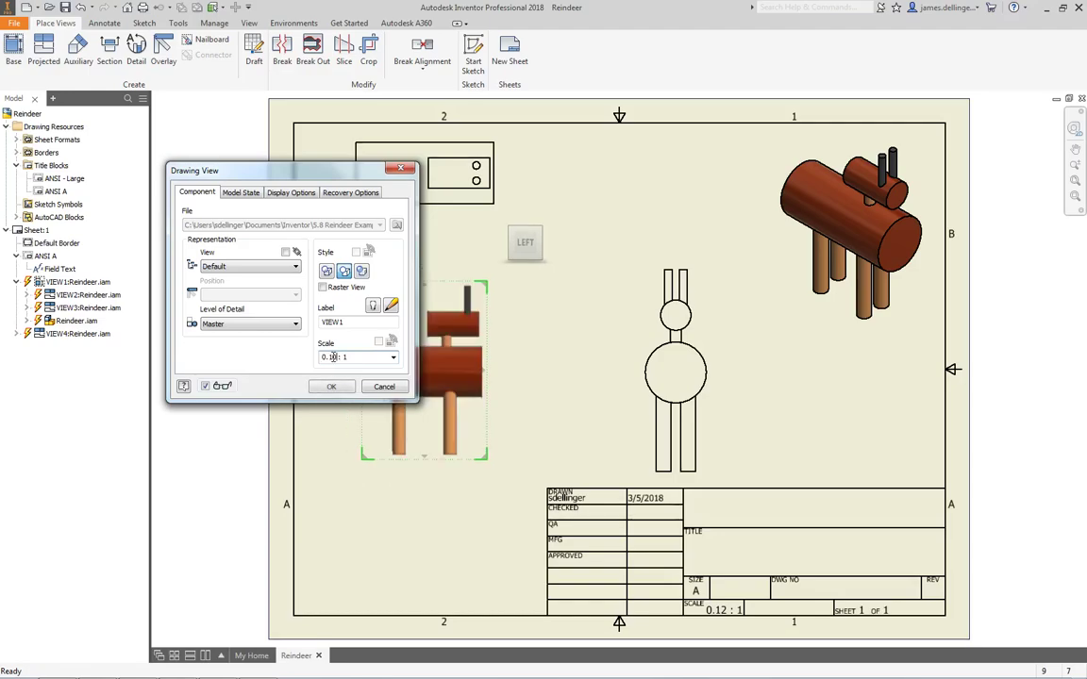
key(Return)
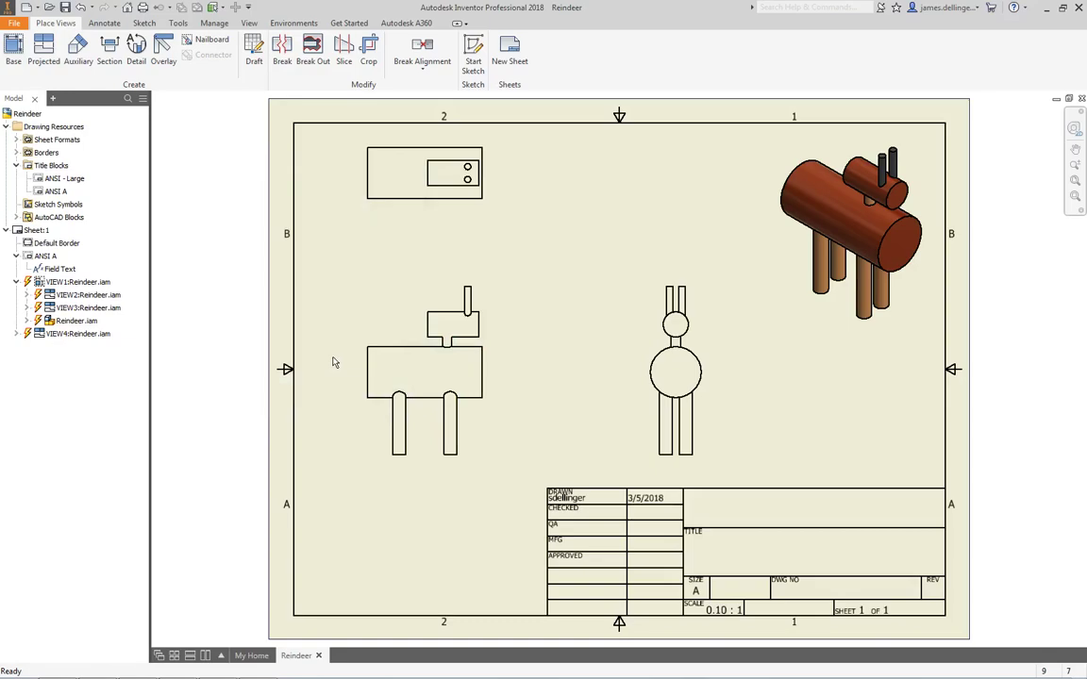
drag(627, 429, 638, 429)
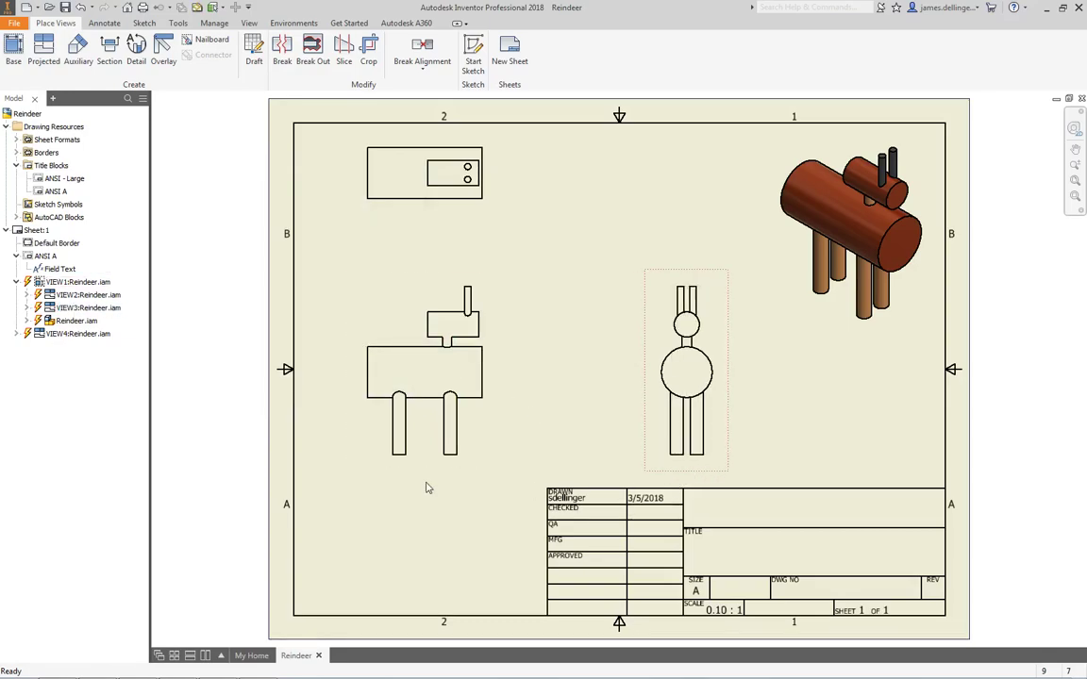
drag(395, 426, 453, 480)
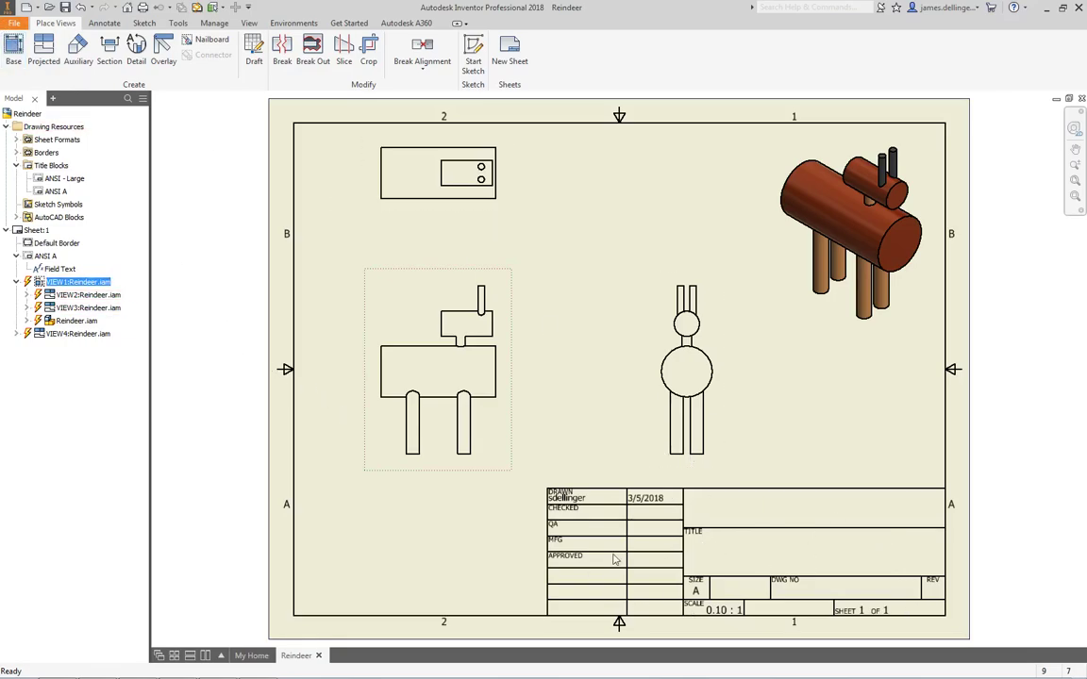
- Set the Reindeer drawing's Title iProperty to 'ASSEMBLY, REINDEER' and apply it
click(14, 23)
click(42, 242)
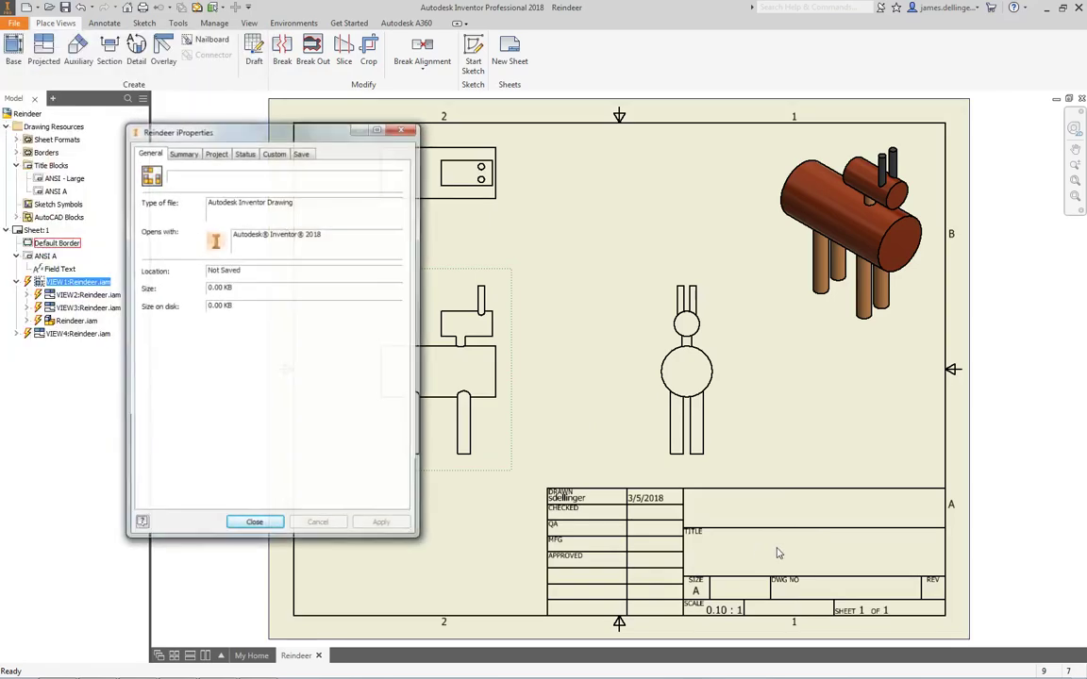
click(184, 153)
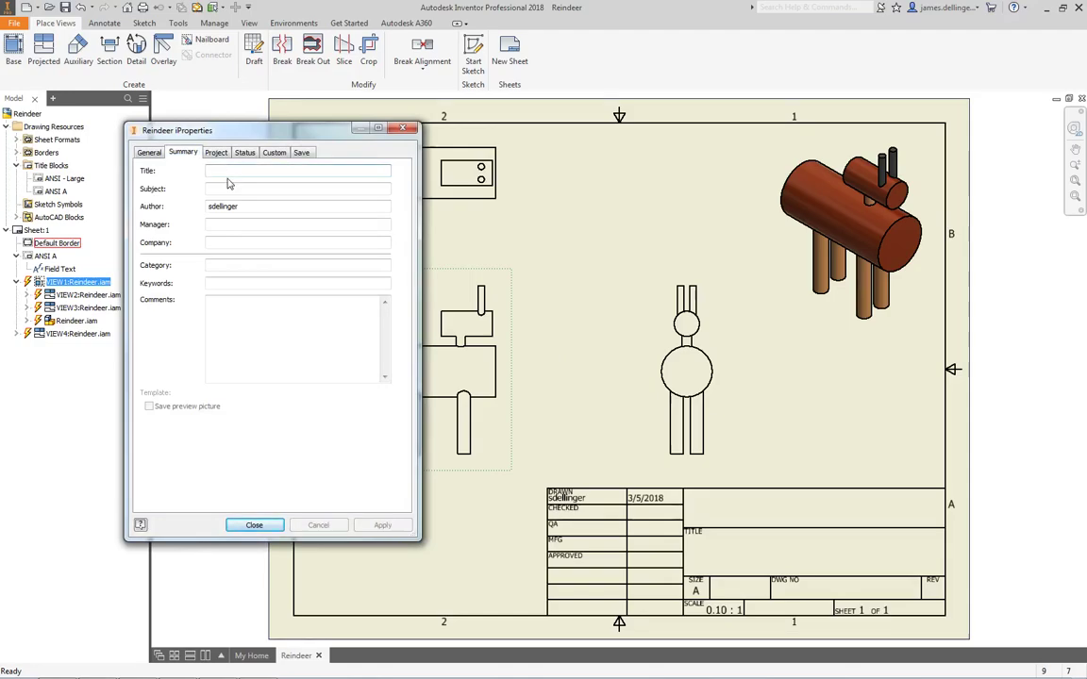
text(AS)
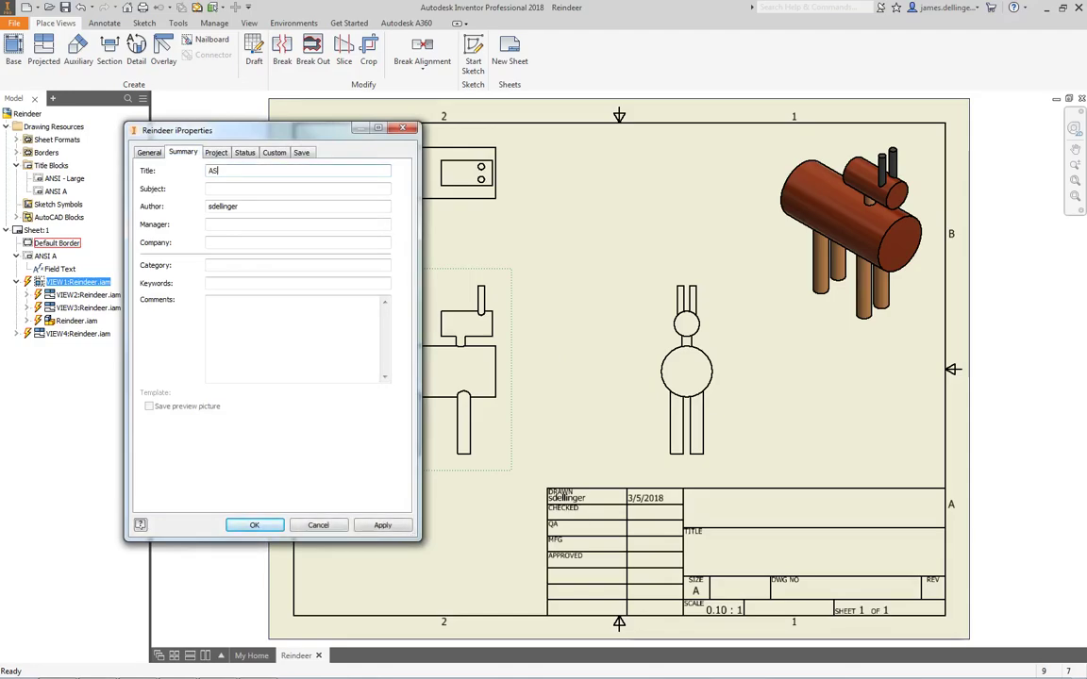
text(SEMBLY <)
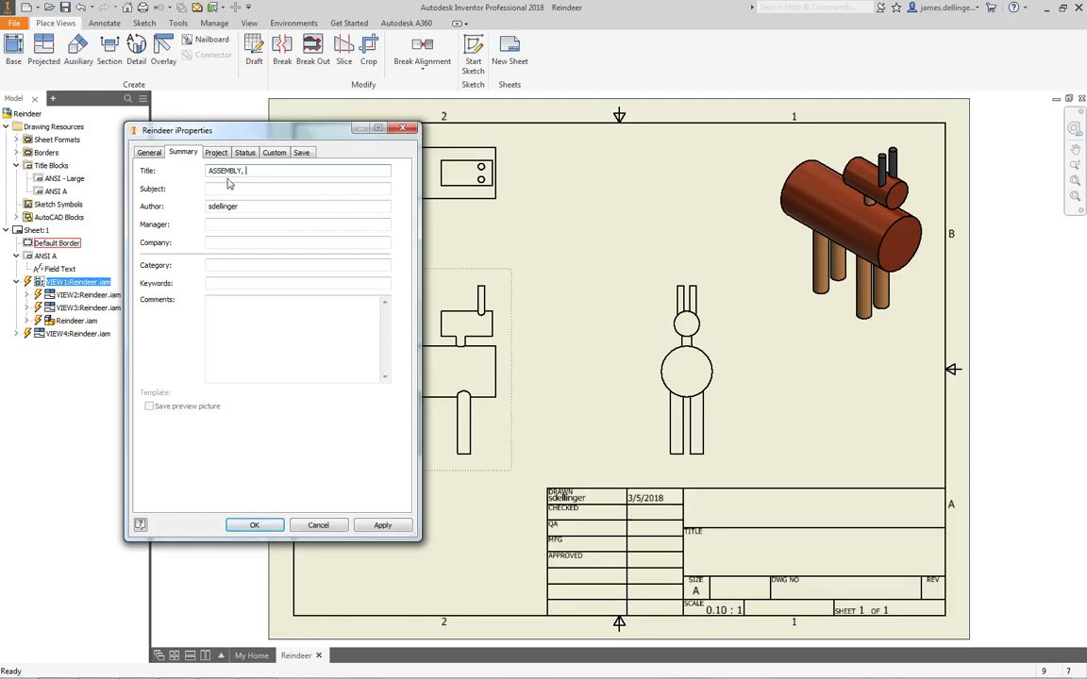
text(REINDEER)
click(382, 524)
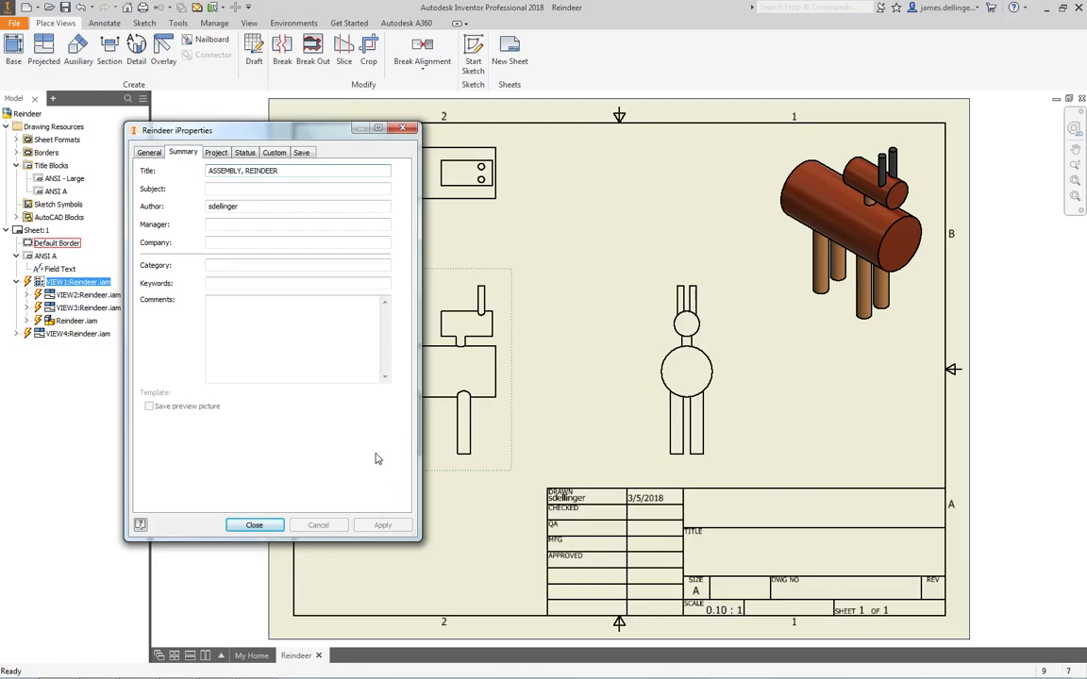
- Enter Part Number 1482-14 and Revision Number A in the project properties and confirm
click(215, 152)
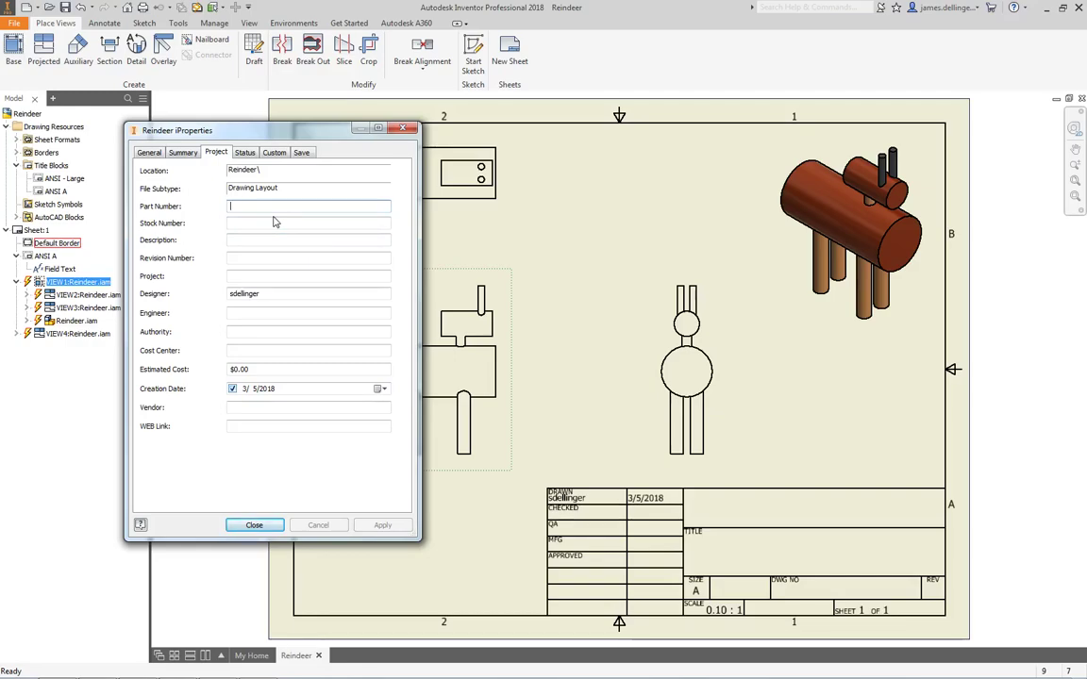
text(1)
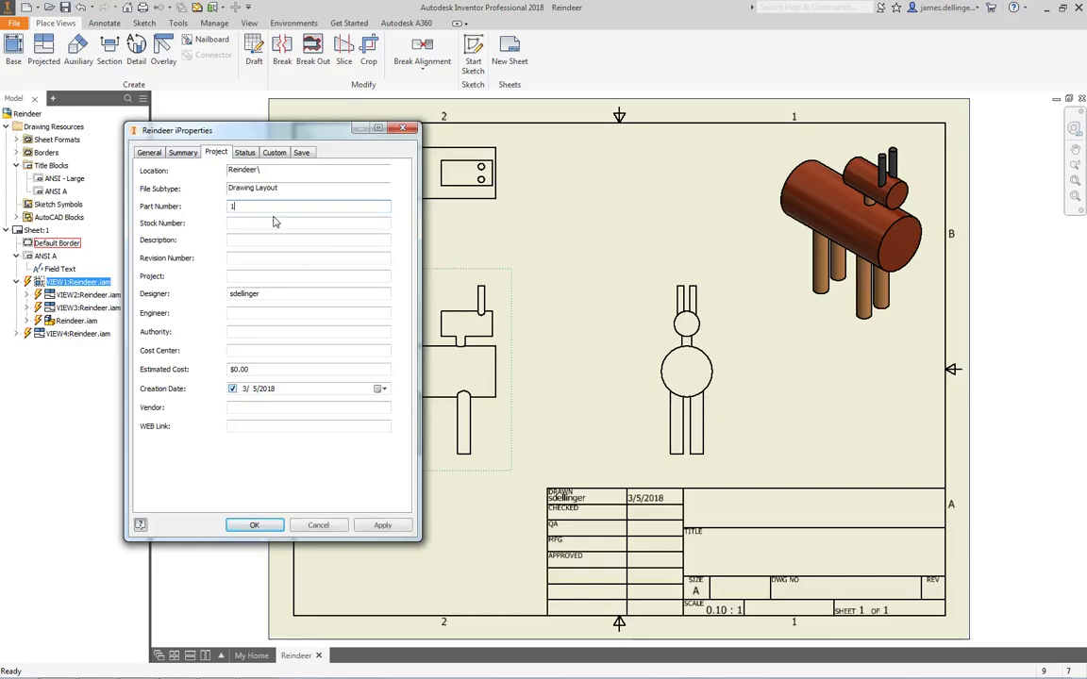
text(482-14)
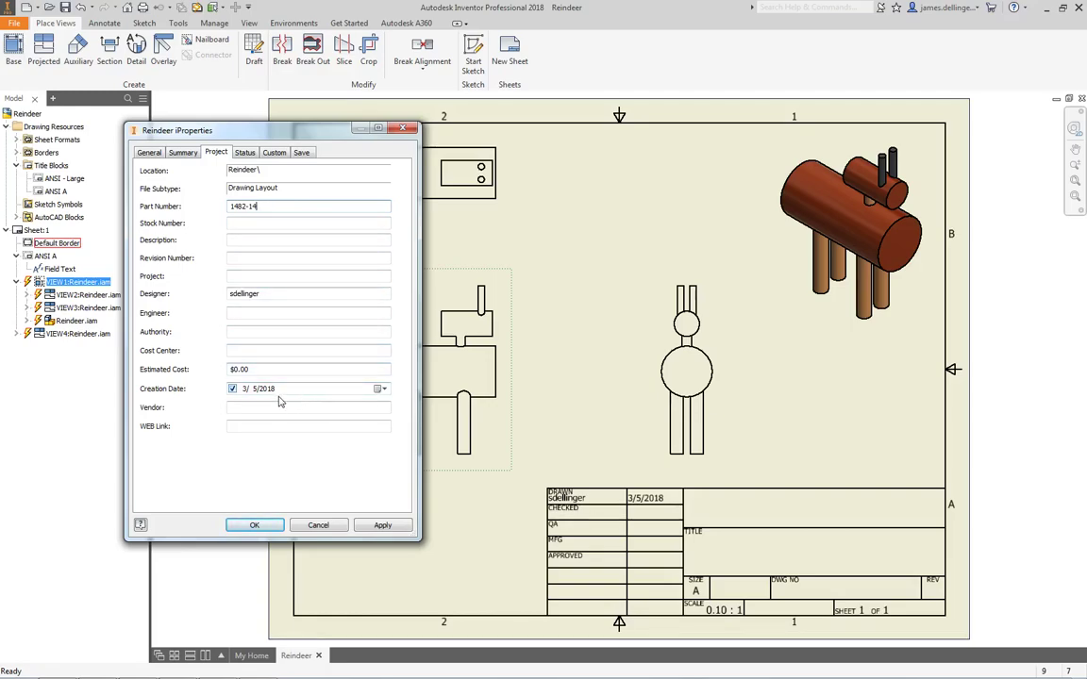
click(244, 256)
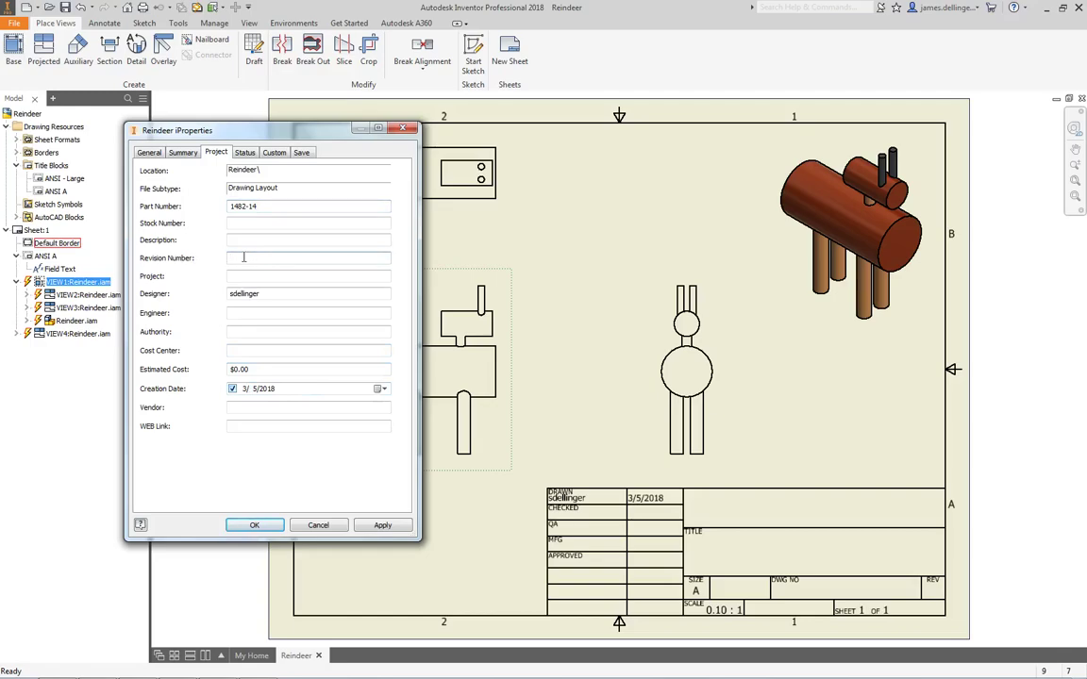
click(266, 256)
click(249, 525)
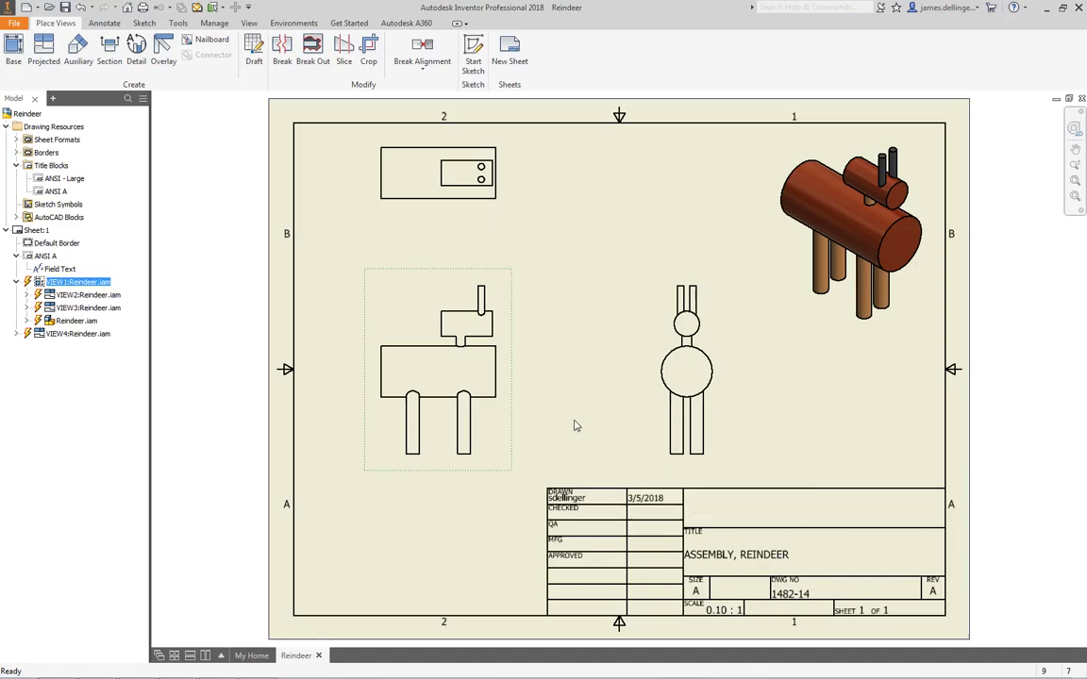
- Add the 18.00 overall width dimension above and 26.50 overall height dimension right of the front view
key(d)
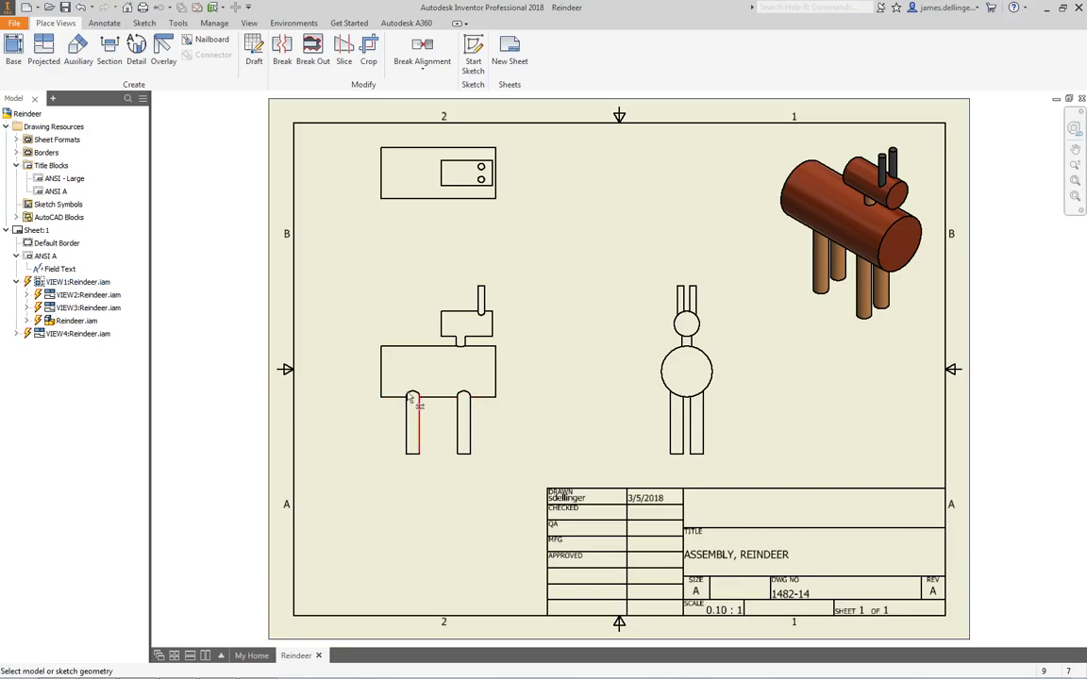
click(381, 382)
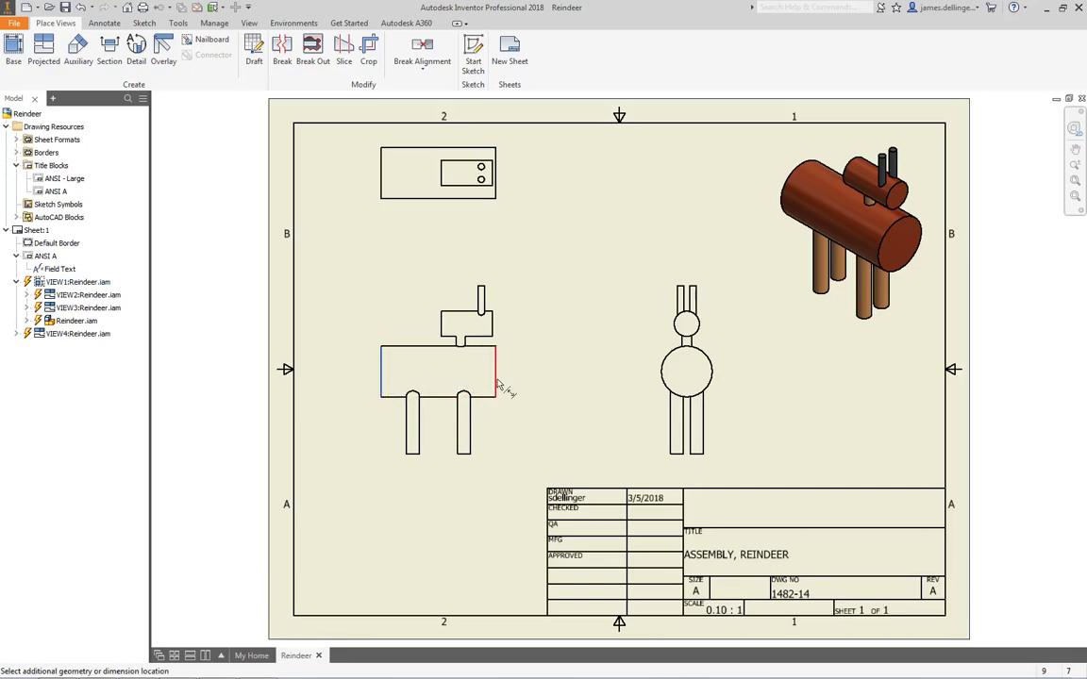
click(497, 381)
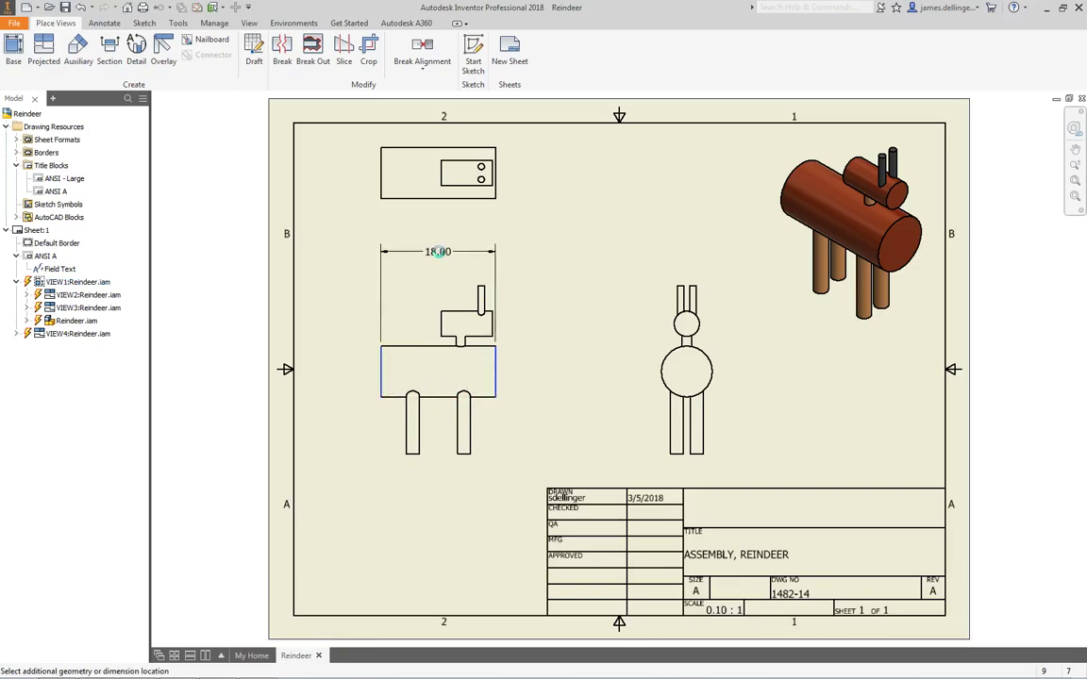
click(438, 251)
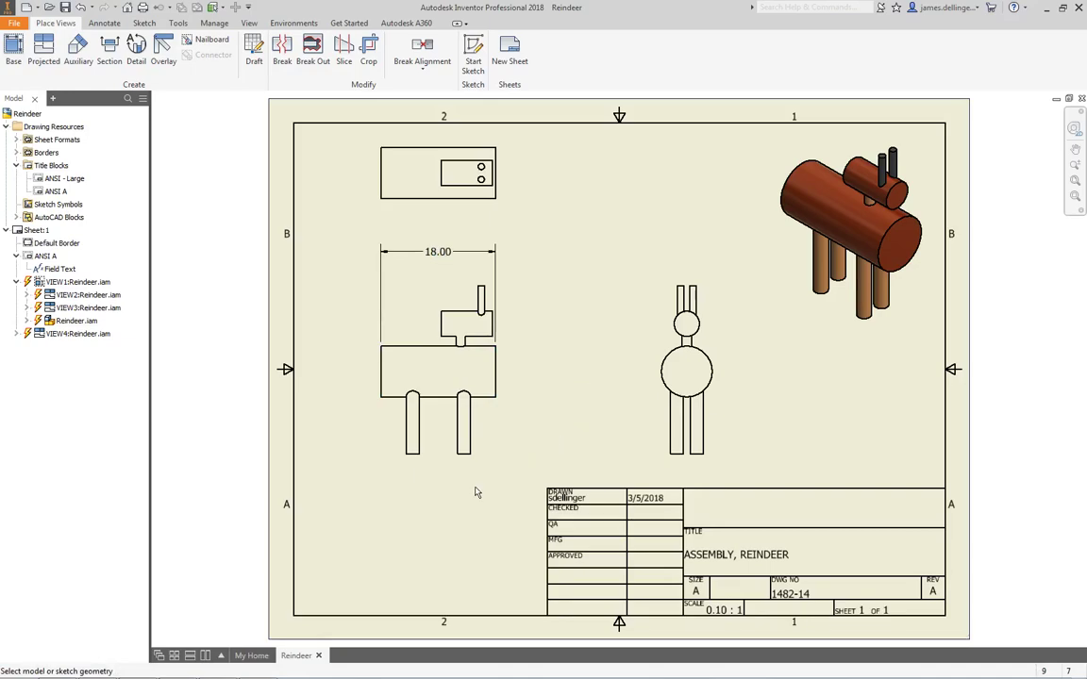
click(459, 455)
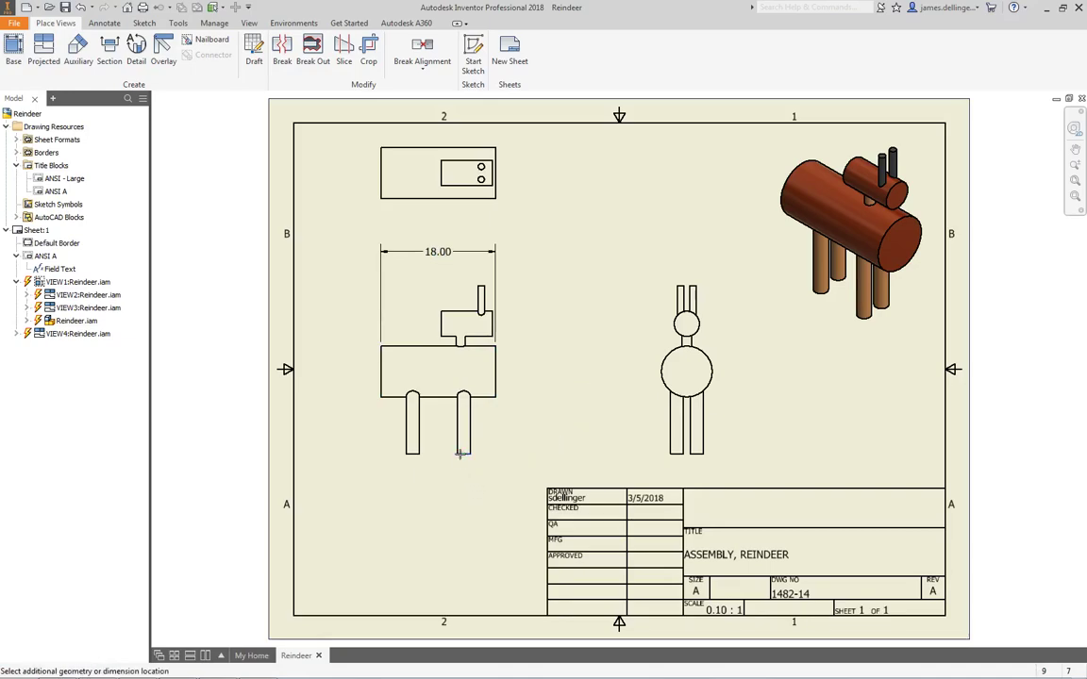
click(480, 287)
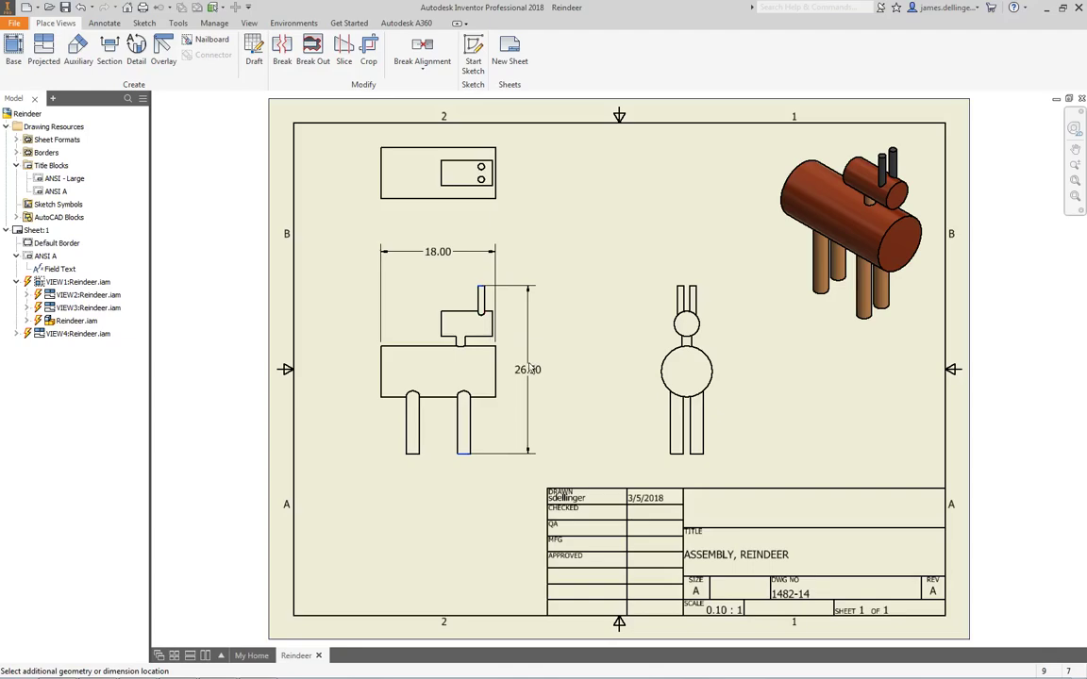
click(556, 378)
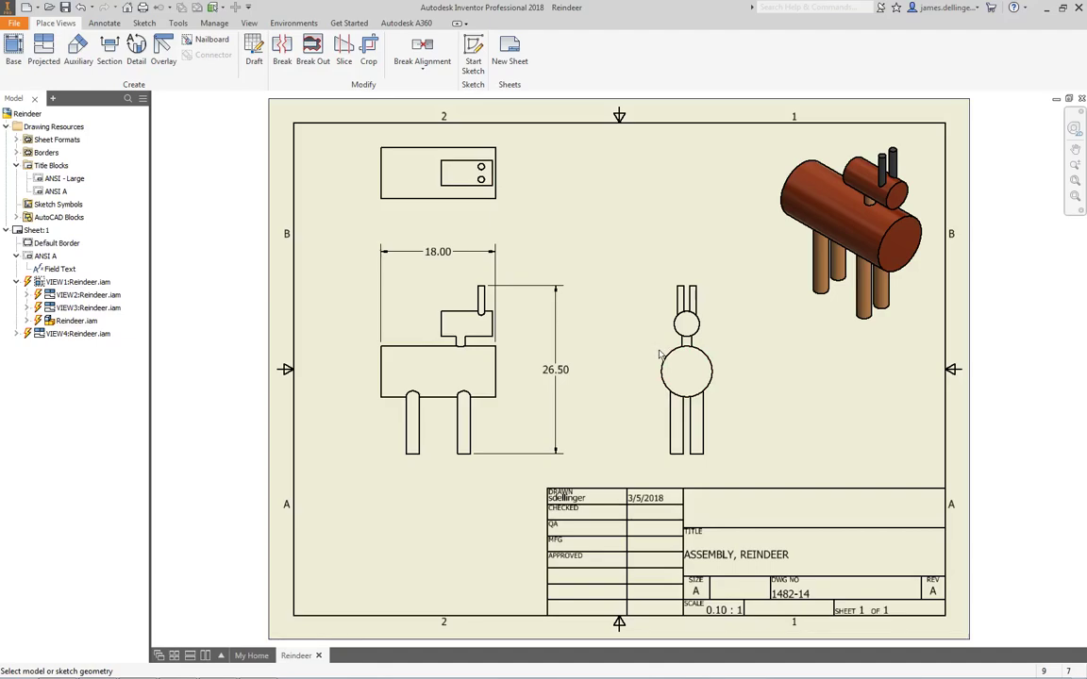
- Dimension the side view's large body circle as Ø8.00, placed to its upper left
click(662, 358)
click(670, 358)
click(625, 318)
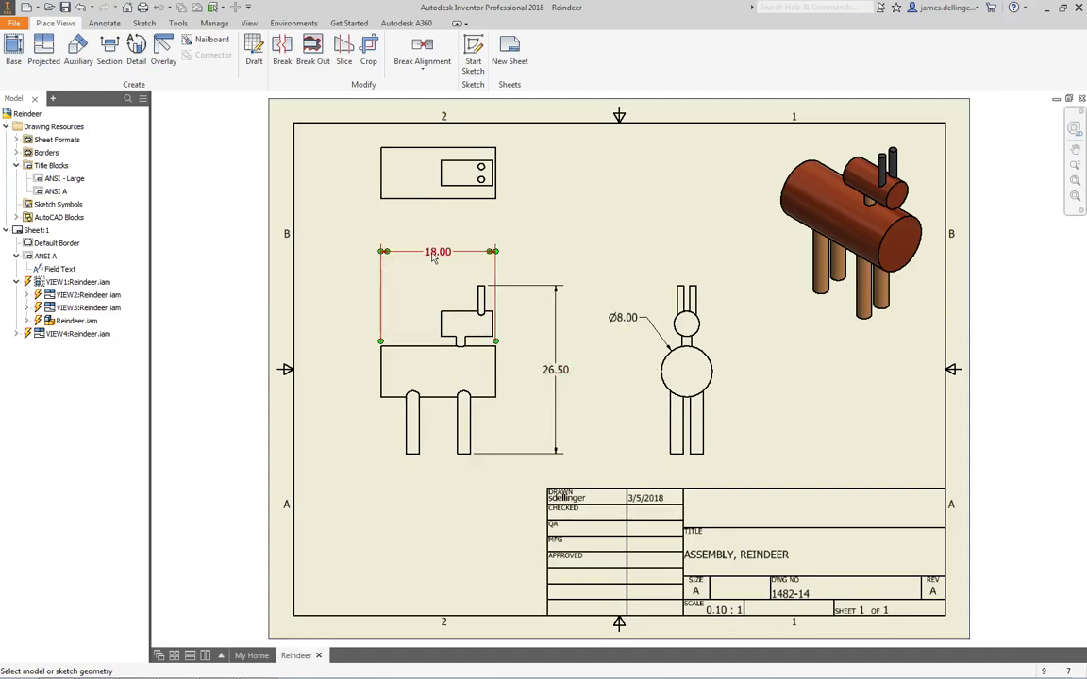
- Move the 18.00 width dimension slightly higher above the front view and select it
mouse_move(433, 254)
mouse_down()
mouse_move(441, 373)
mouse_move(443, 246)
mouse_up()
click(608, 369)
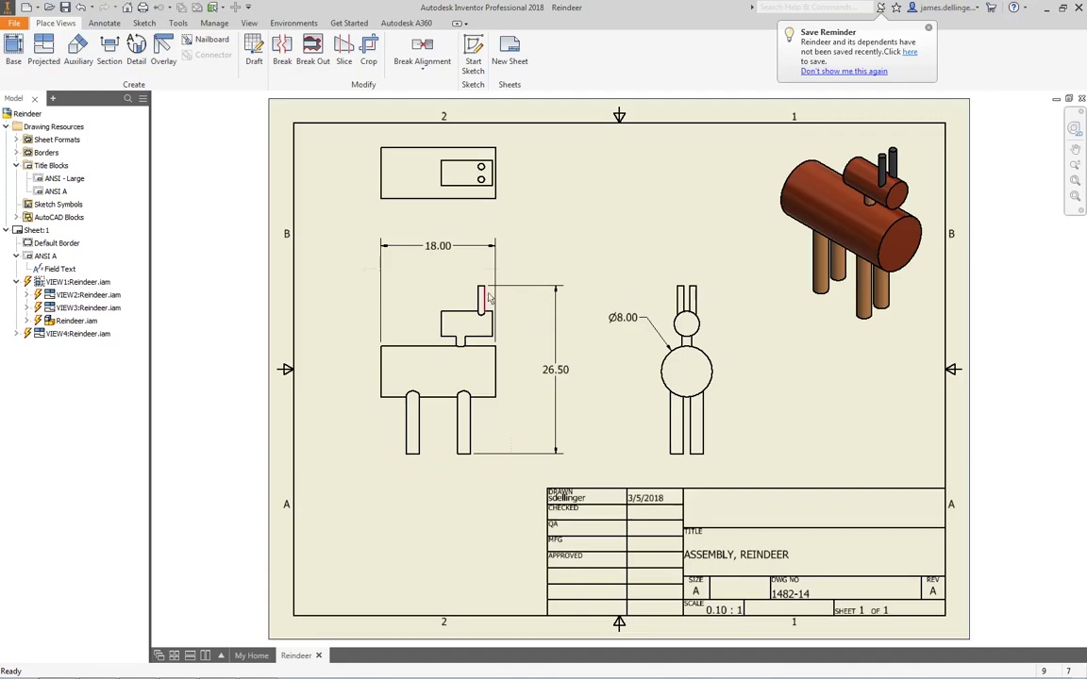
click(437, 249)
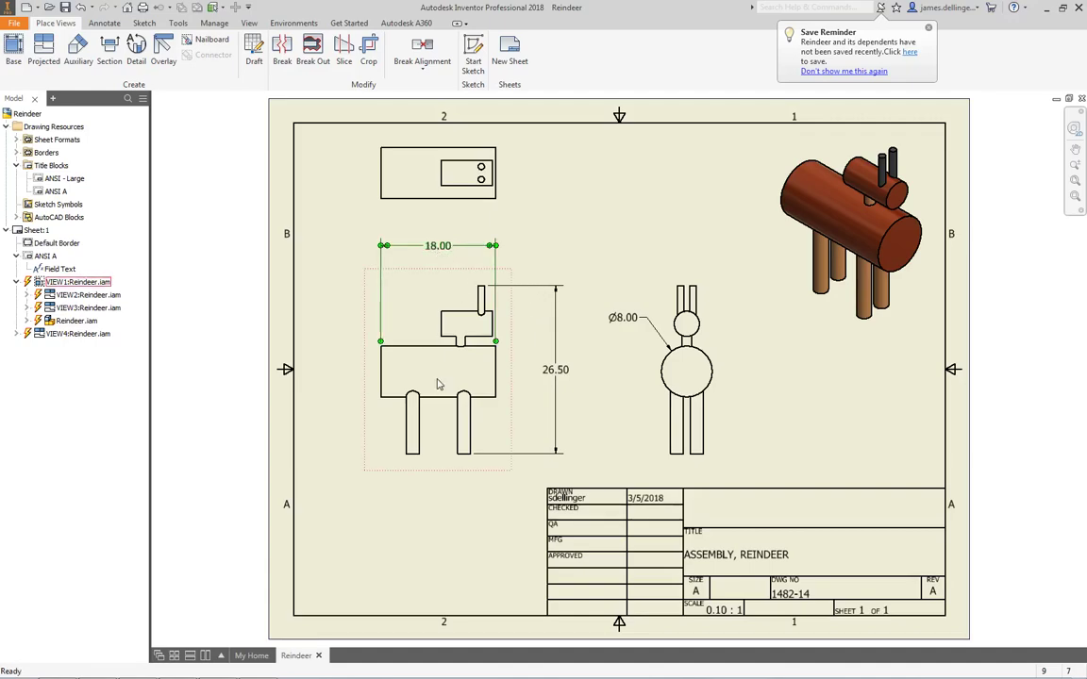